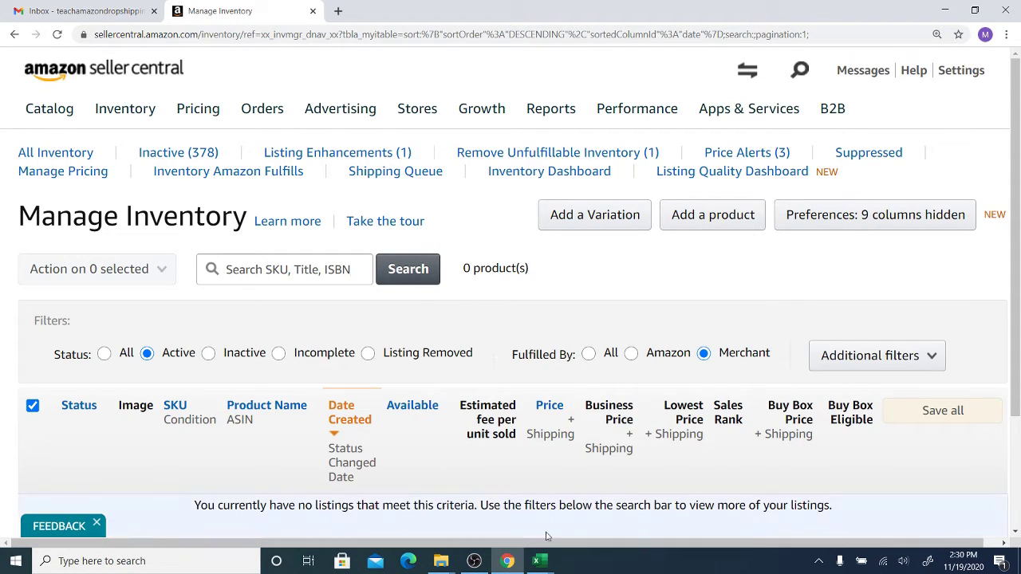
- Switch to the Amazon Dropshipping workbook and select the four ASIN values
click(543, 563)
click(472, 510)
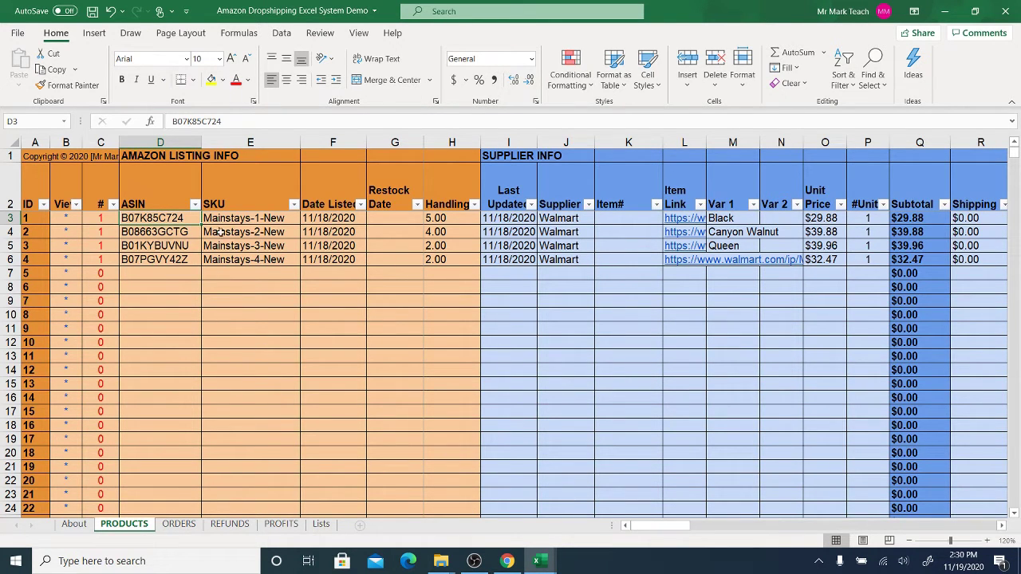
drag(165, 220, 173, 272)
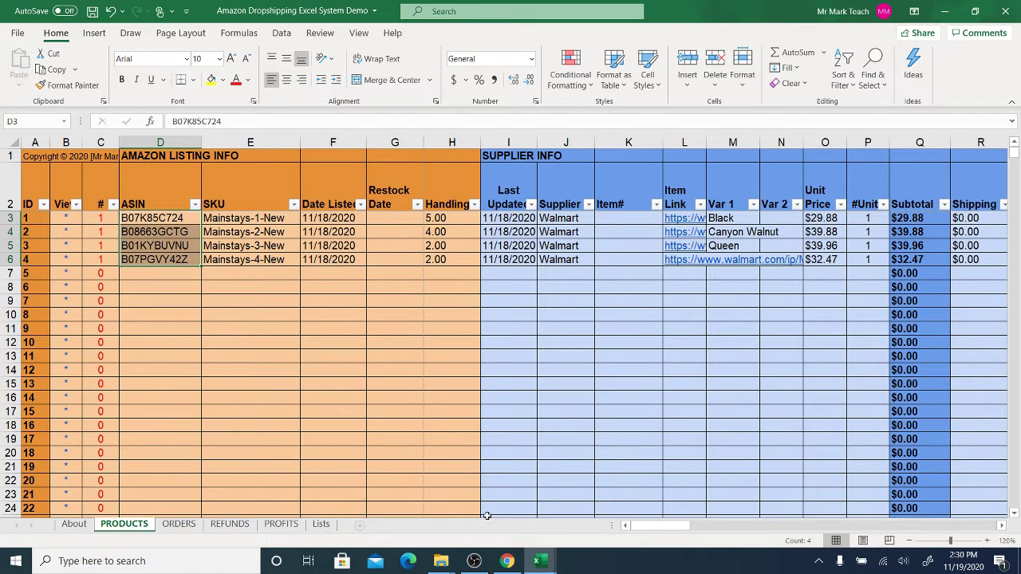
- Glance at the Amazon_Bulk_Upload_Template, then return and select the products' SKU through Handling values
mouse_move(540, 562)
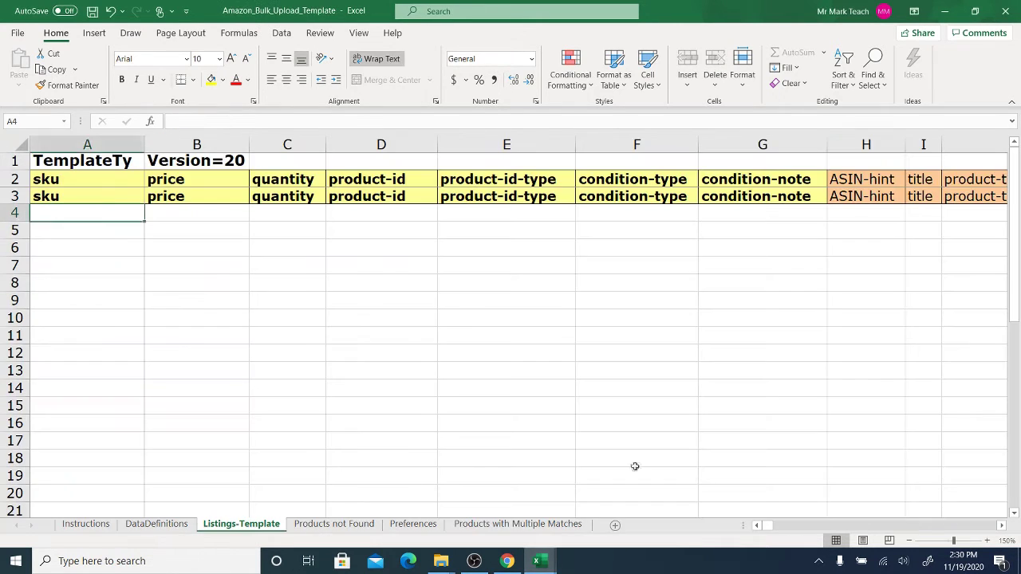
click(593, 523)
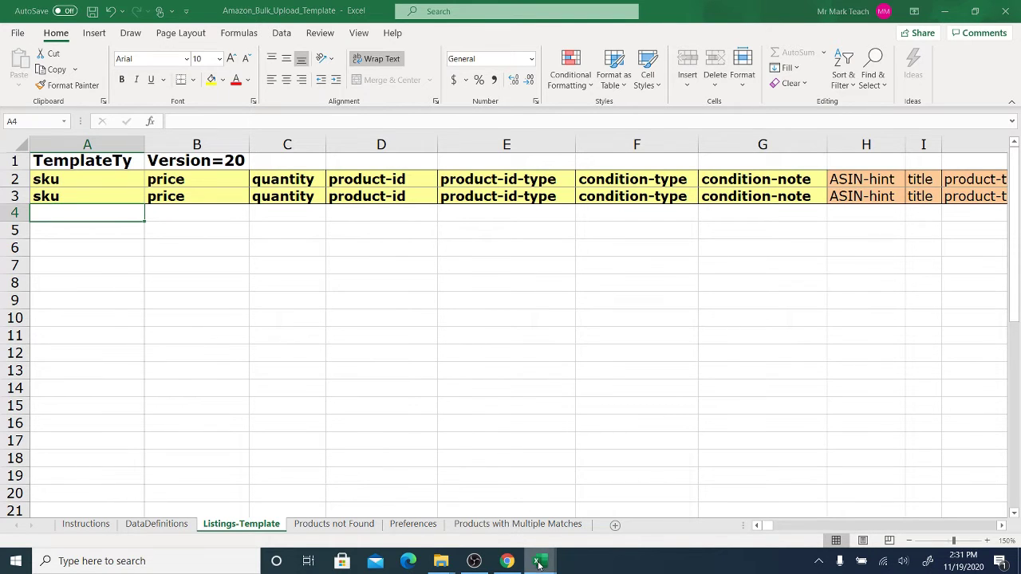
mouse_move(536, 561)
click(488, 512)
key(ctrl+shift+Down)
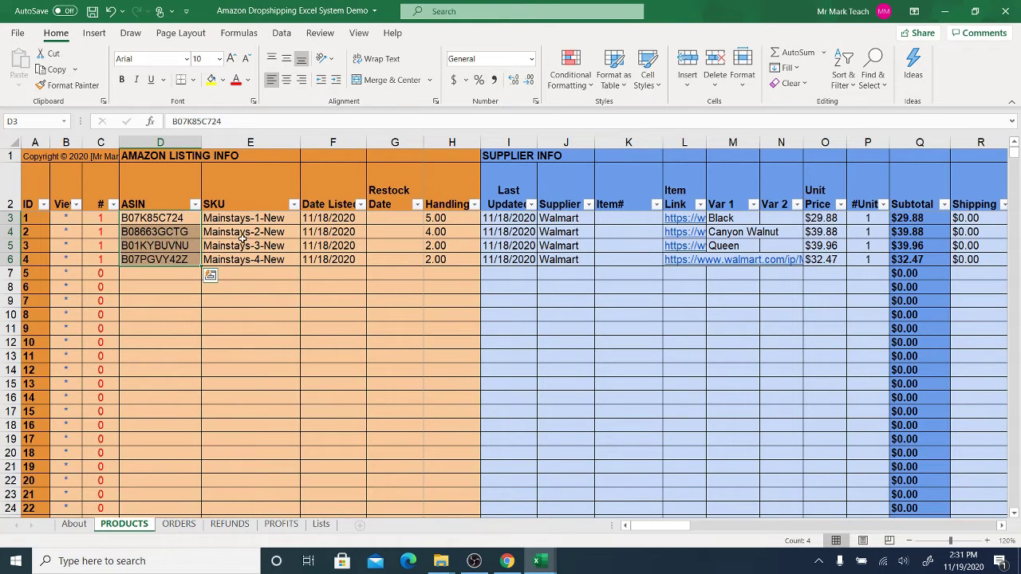
drag(263, 220, 438, 262)
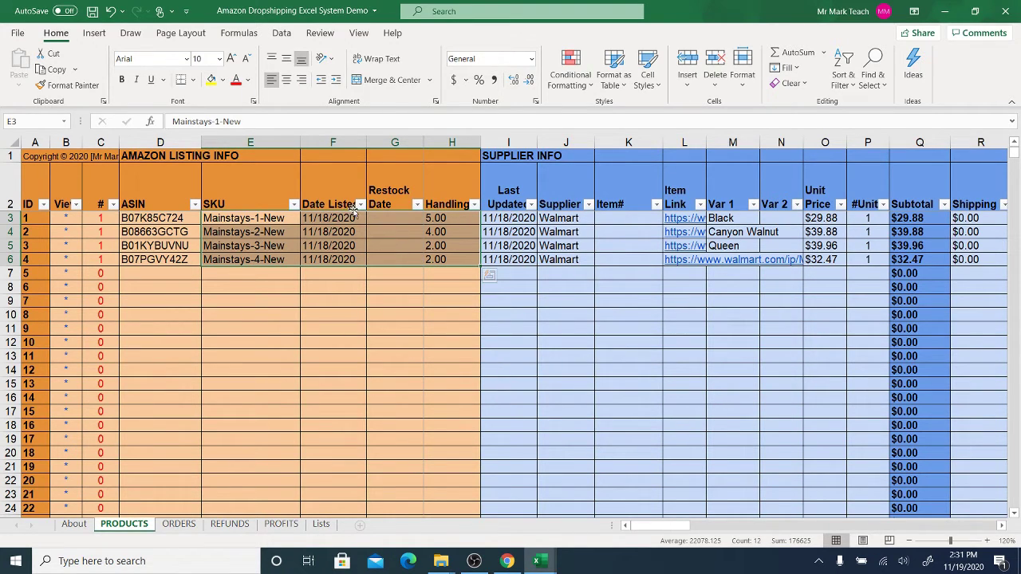
- Copy SKUs Mainstays-1-New to Mainstays-4-New (E3:E6) and paste them as values into template A4:A7
click(266, 217)
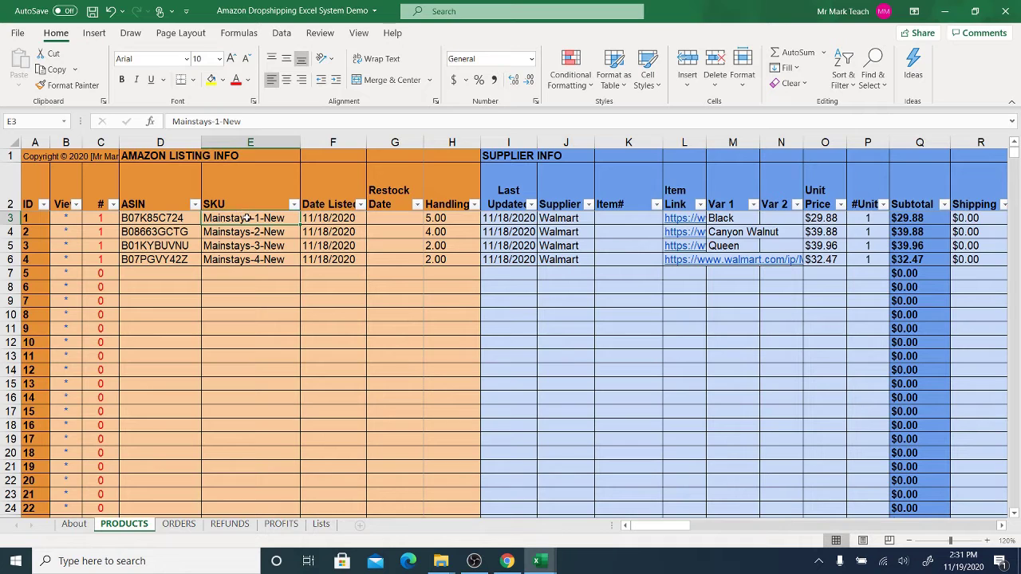
drag(248, 220, 249, 260)
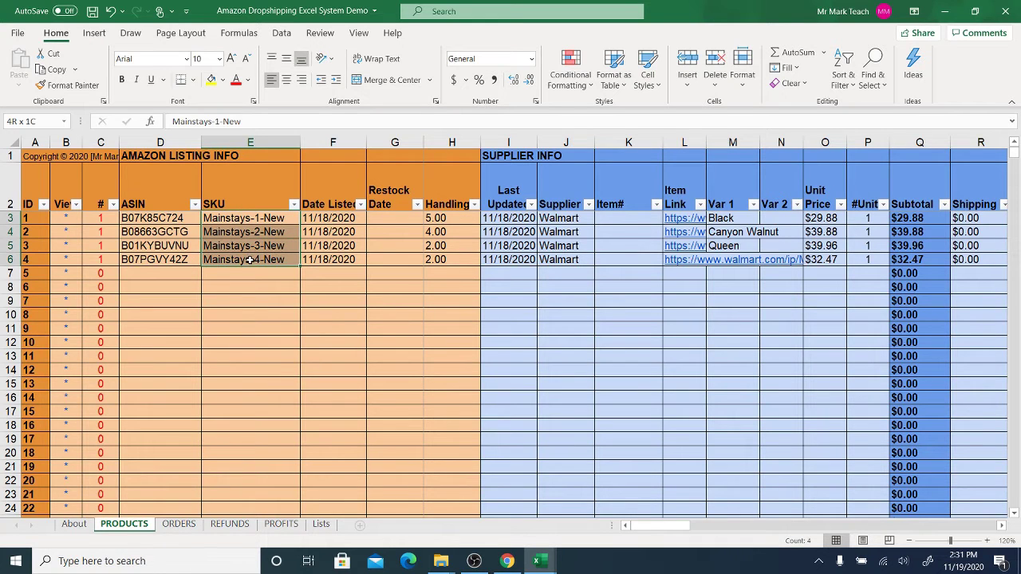
right_click(231, 221)
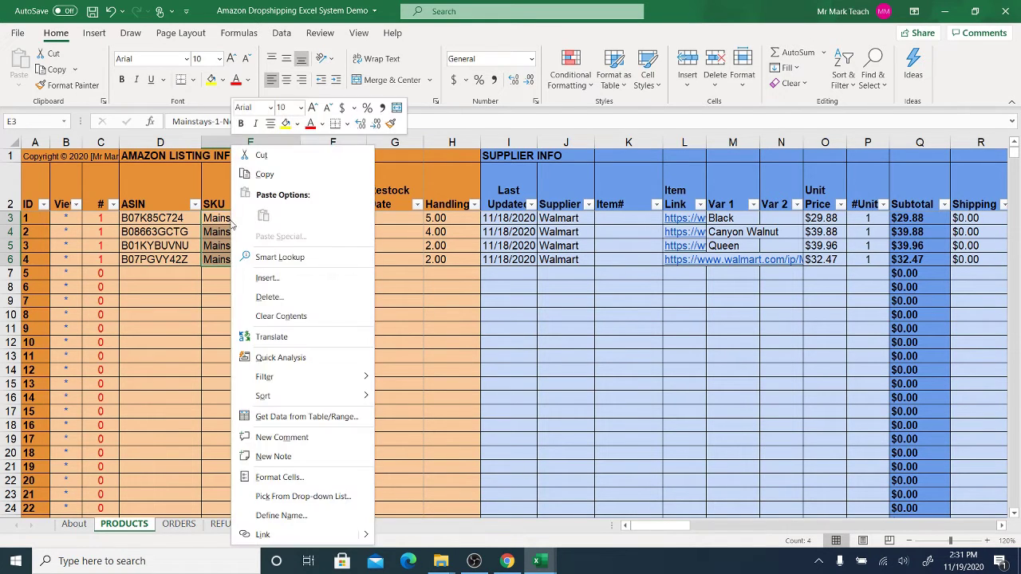
click(271, 174)
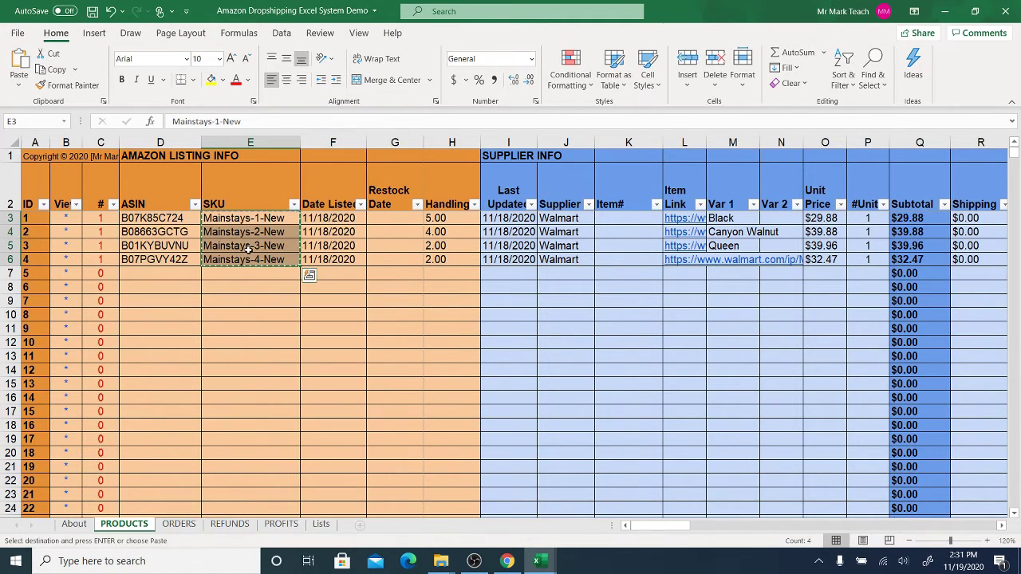
click(539, 561)
click(585, 507)
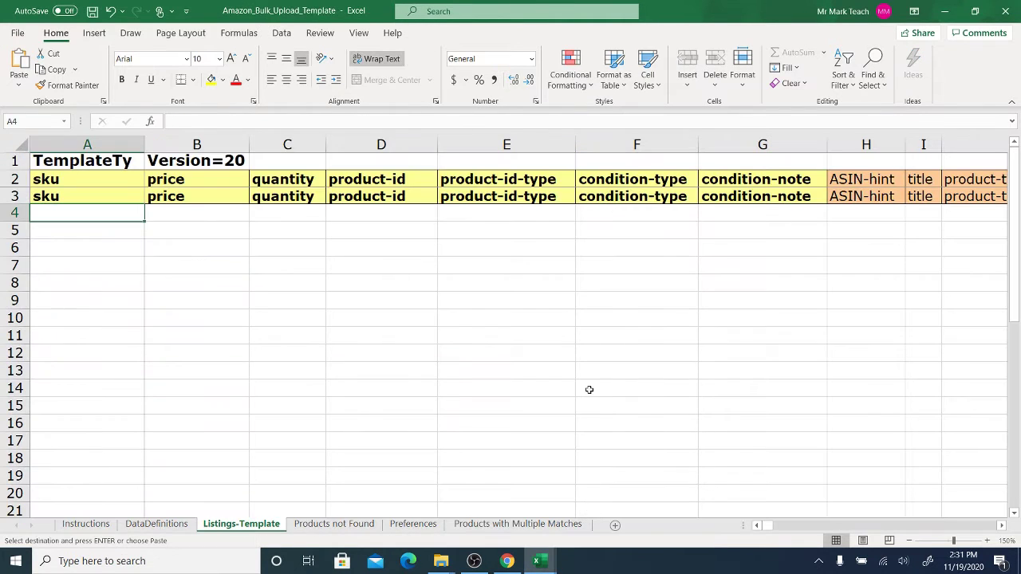
right_click(80, 216)
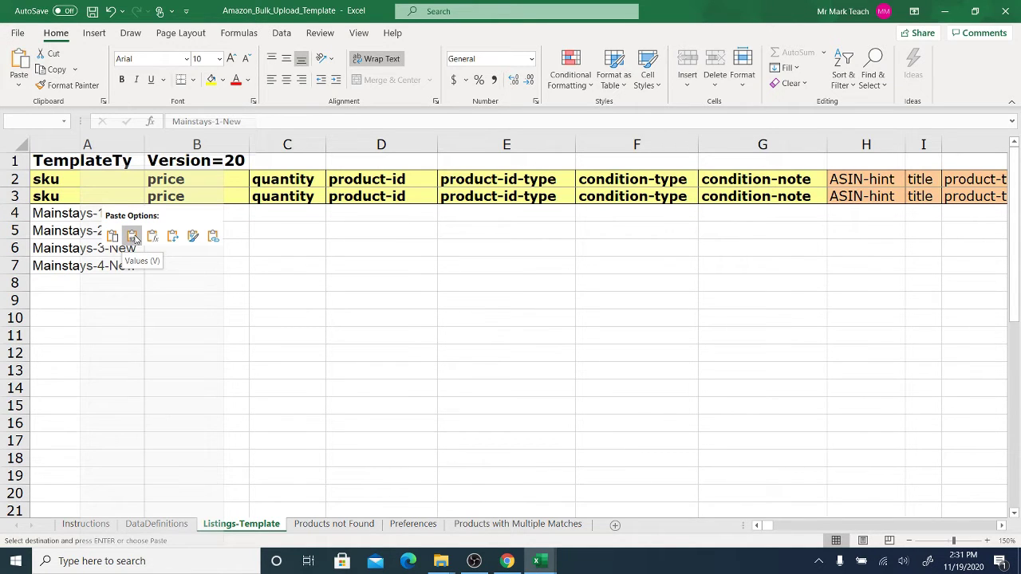
click(133, 237)
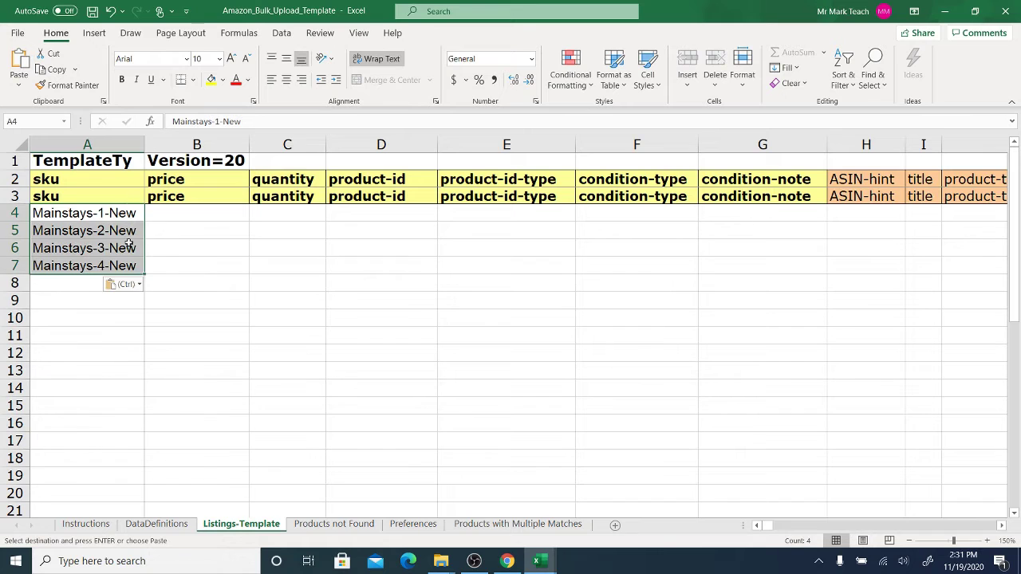
- Locate the template's price cell B4, then copy the four Price on Amazon values from PRODUCTS
click(193, 214)
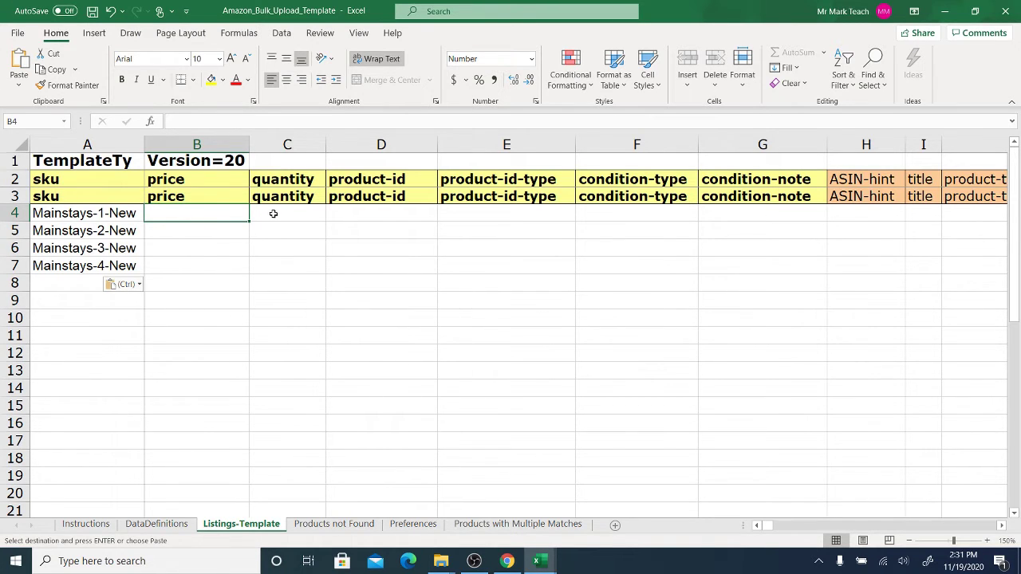
click(193, 232)
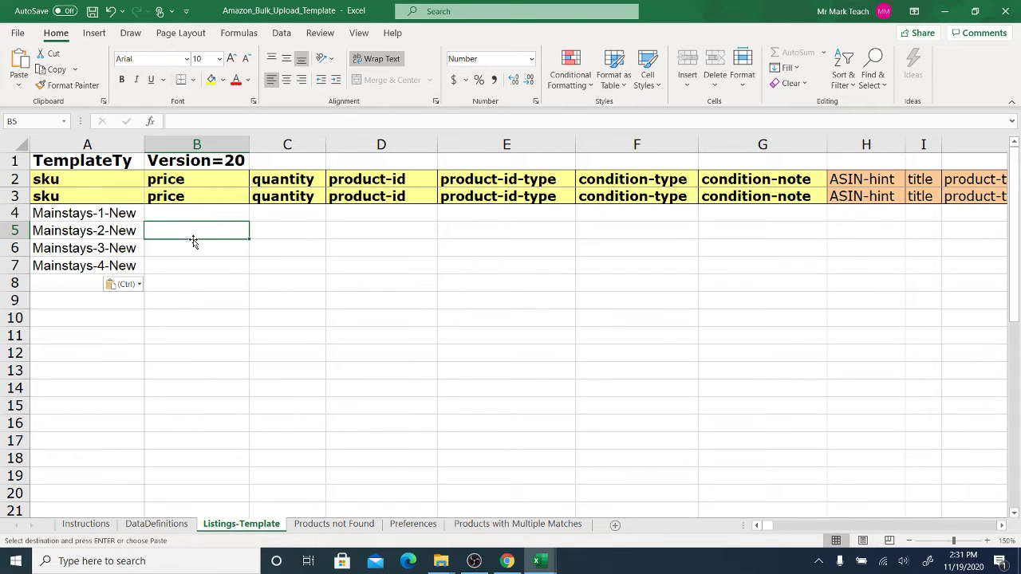
click(195, 216)
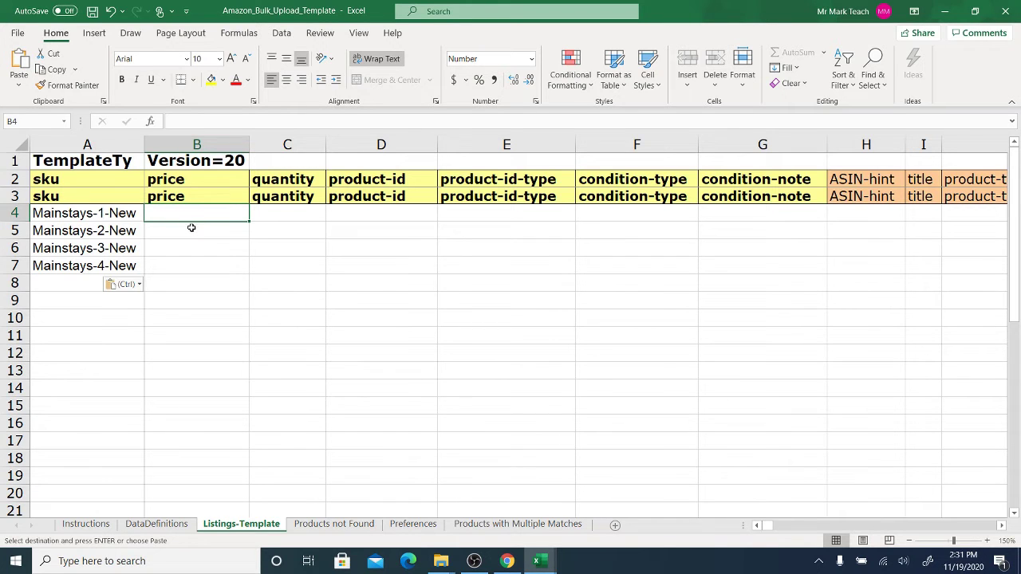
click(537, 561)
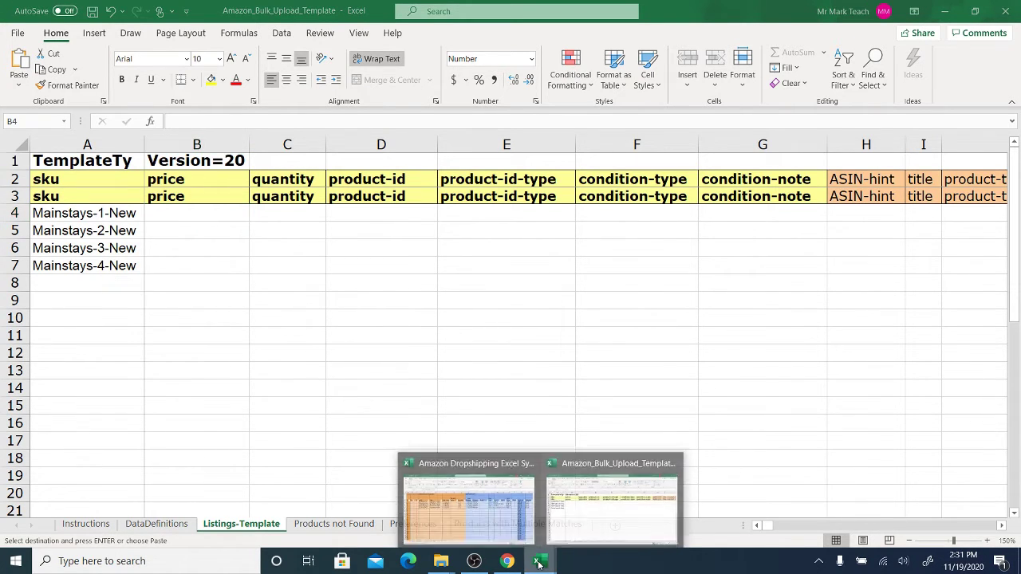
click(470, 516)
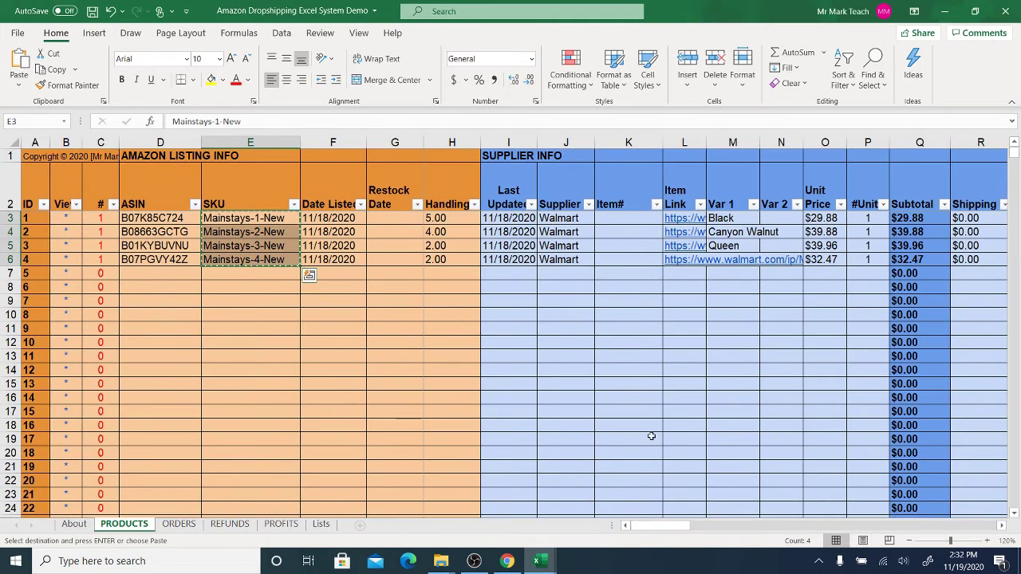
drag(647, 527, 820, 525)
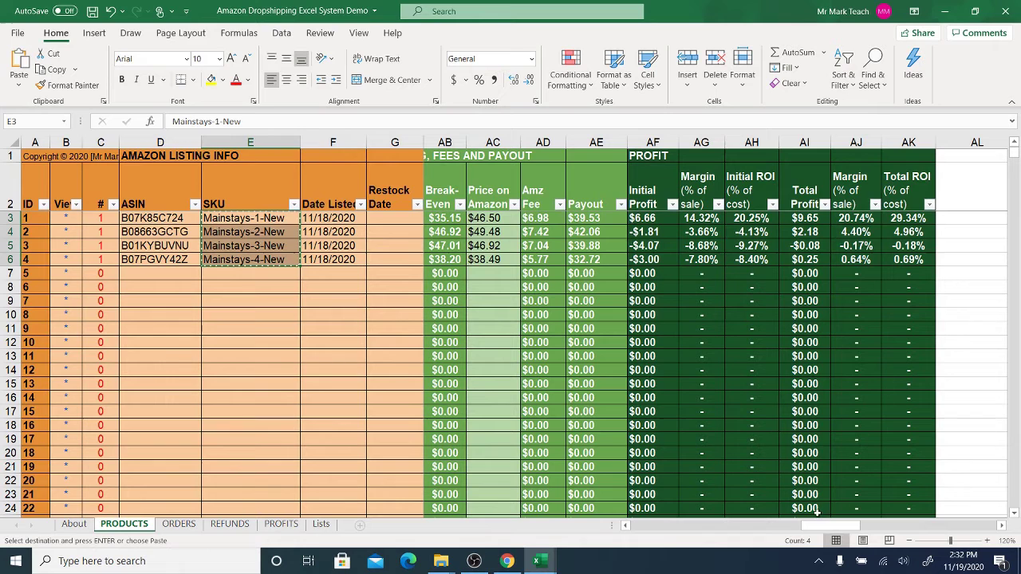
click(499, 218)
drag(499, 218, 500, 259)
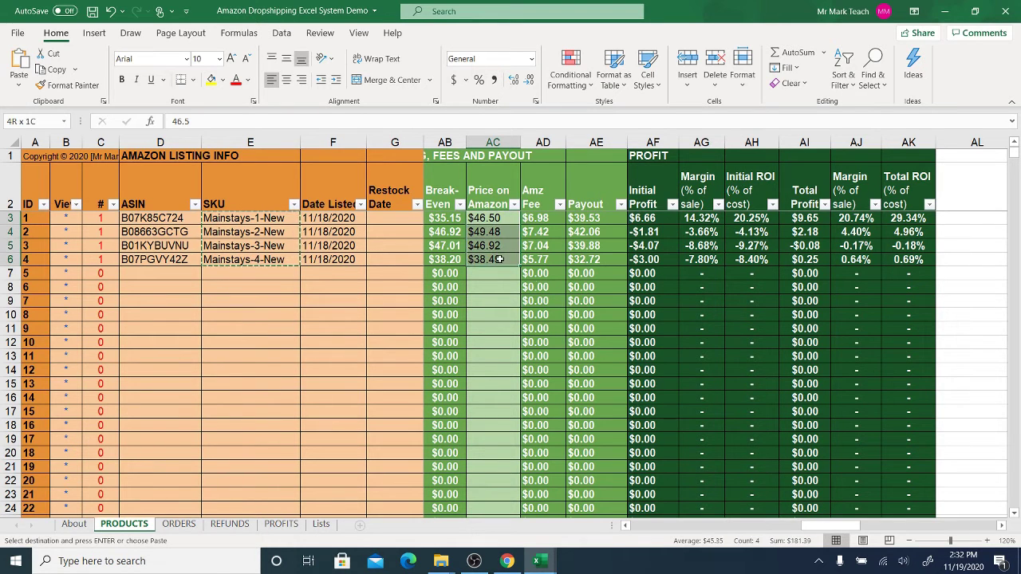
right_click(500, 259)
click(526, 200)
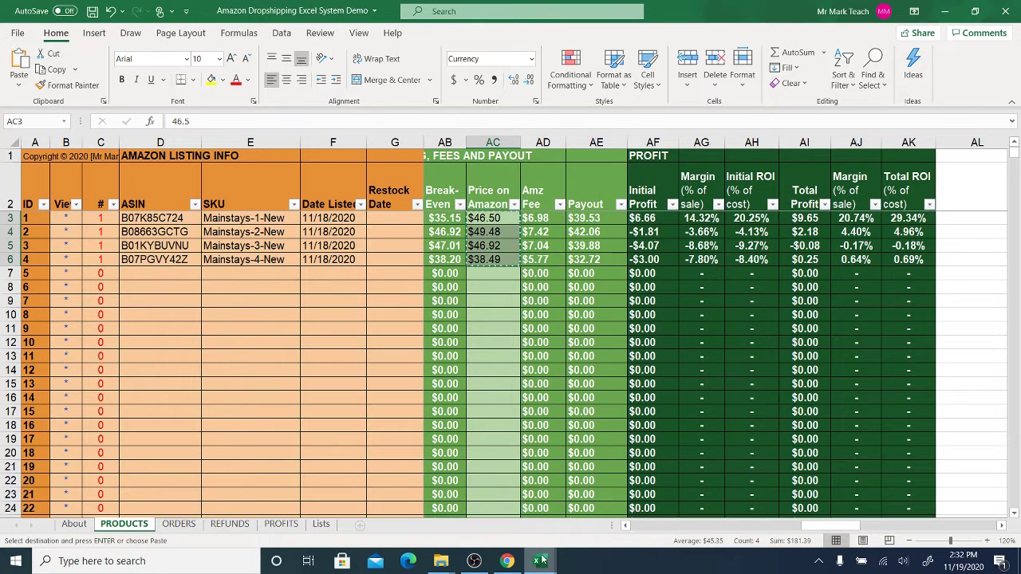
- Paste prices 46.50, 49.48, 46.92 and 38.49 as values into template cells B4:B7
mouse_move(537, 561)
click(615, 513)
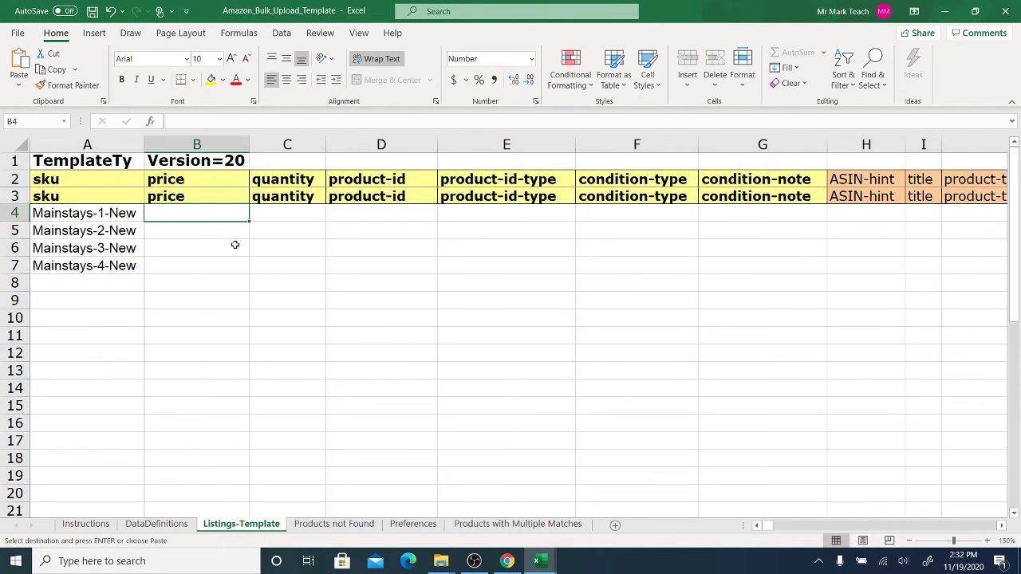
right_click(185, 211)
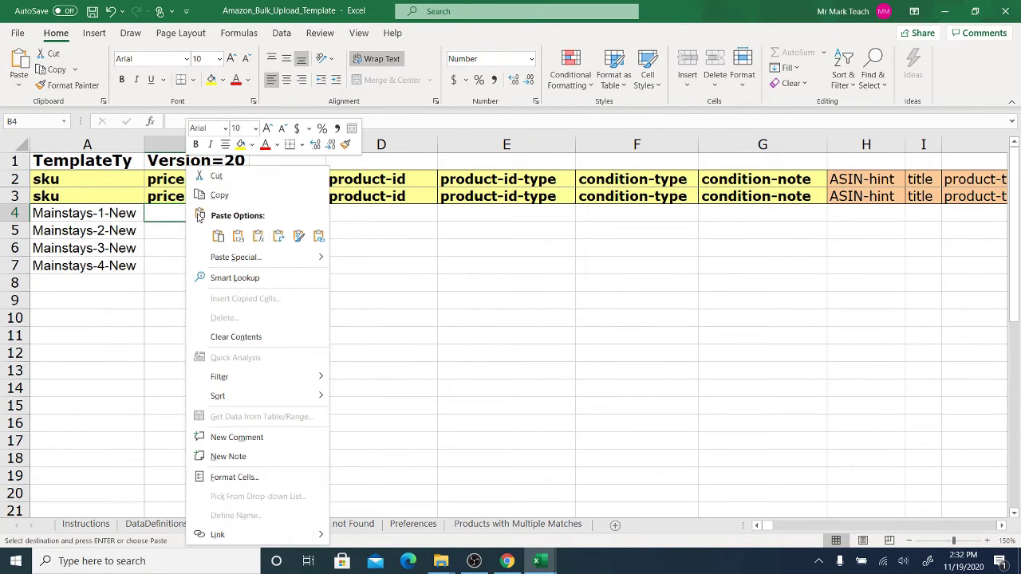
click(237, 236)
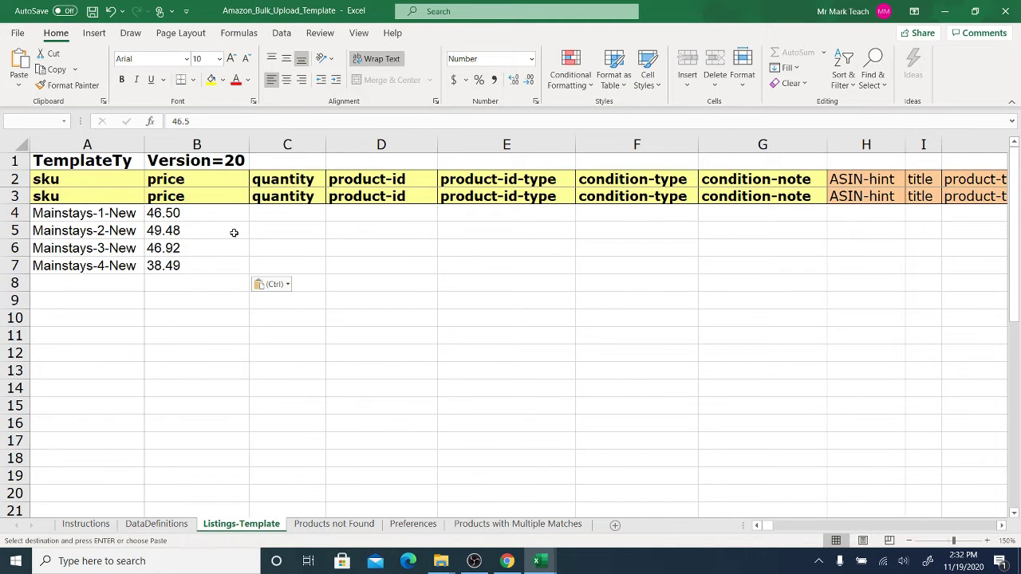
- Enter quantity 1 in C4 and fill it down to C7, undoing an over-extended fill
click(294, 213)
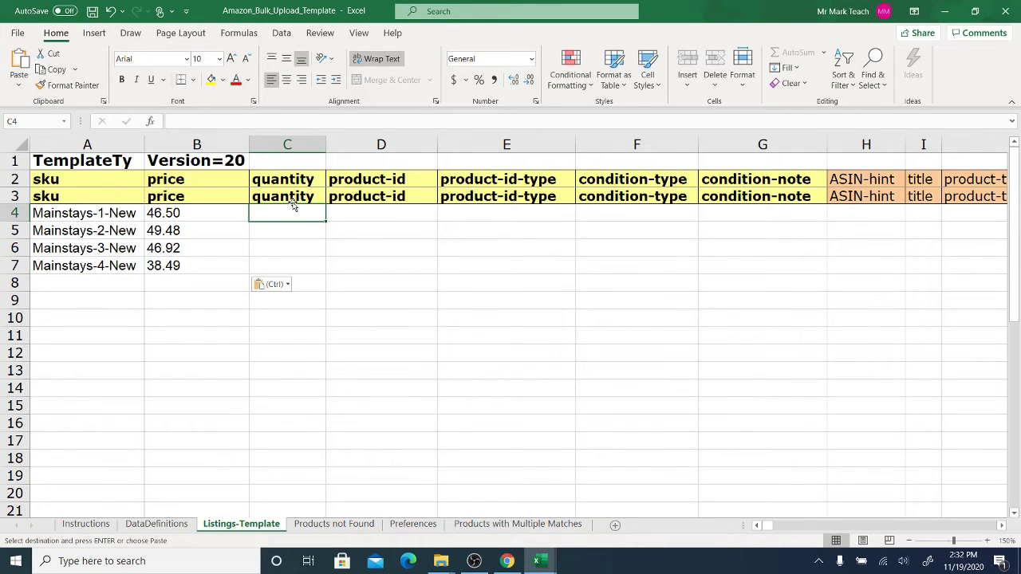
text(1)
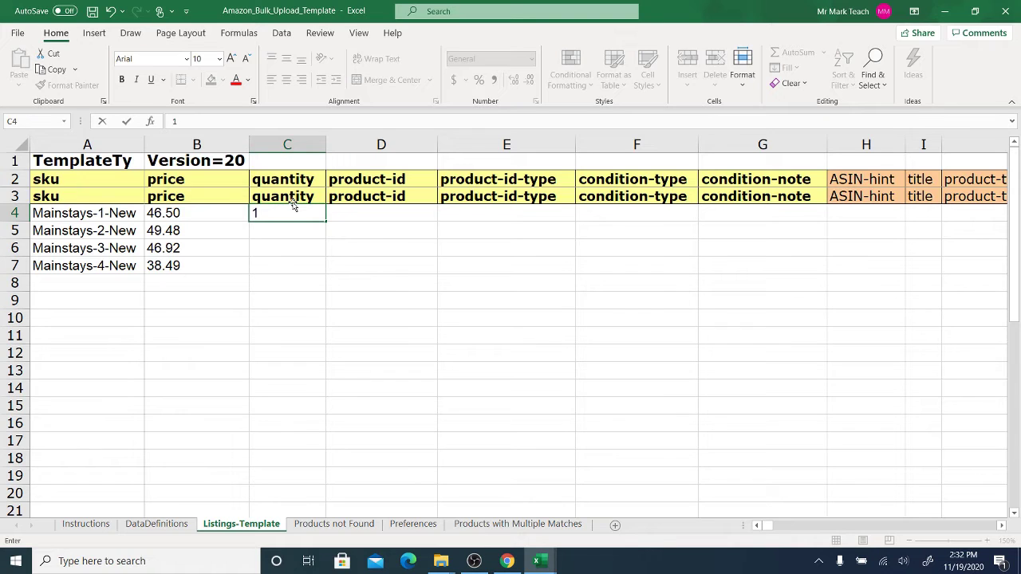
click(266, 233)
click(263, 214)
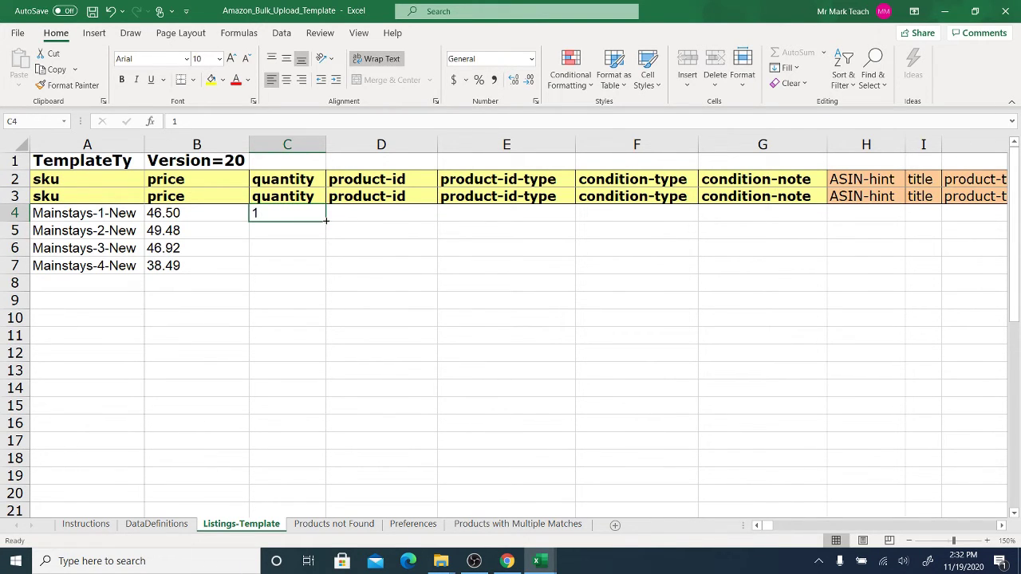
drag(326, 220, 327, 274)
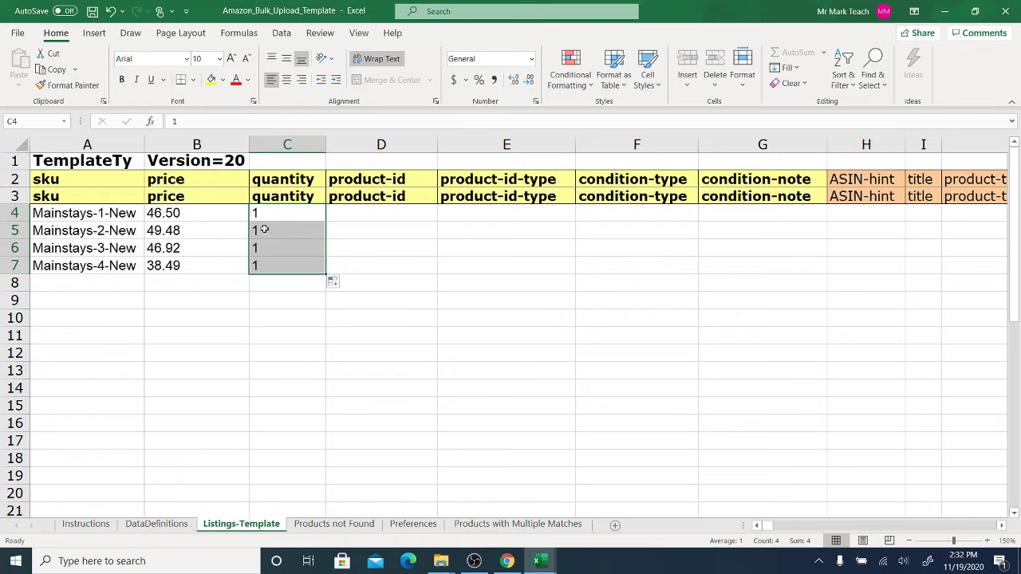
drag(275, 214, 293, 464)
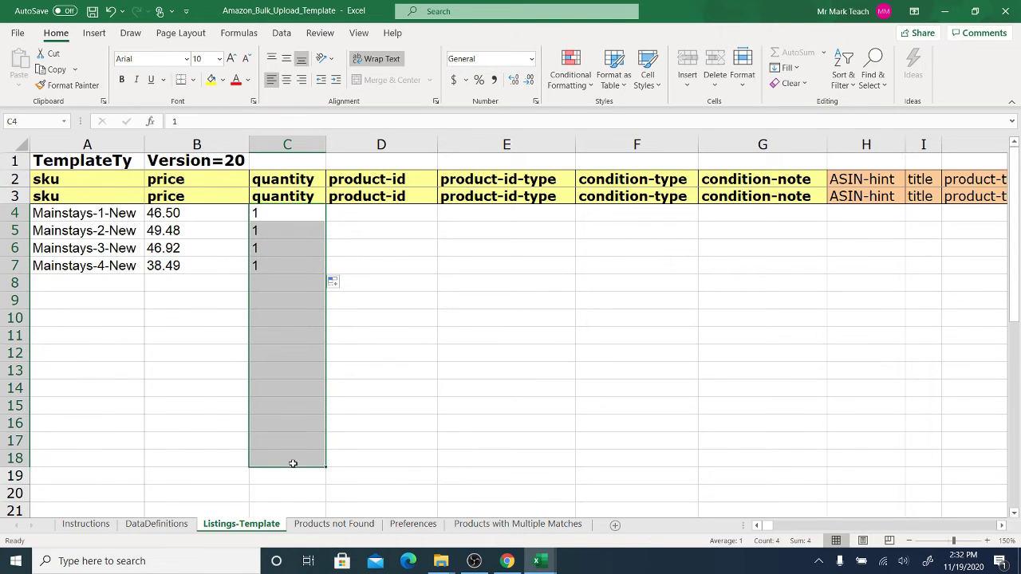
click(110, 11)
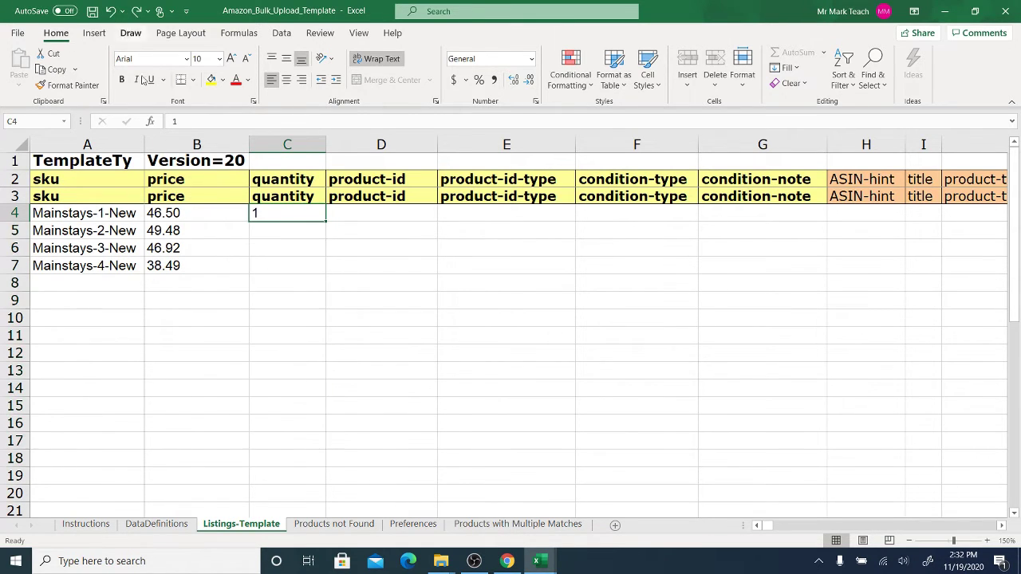
drag(327, 222, 327, 273)
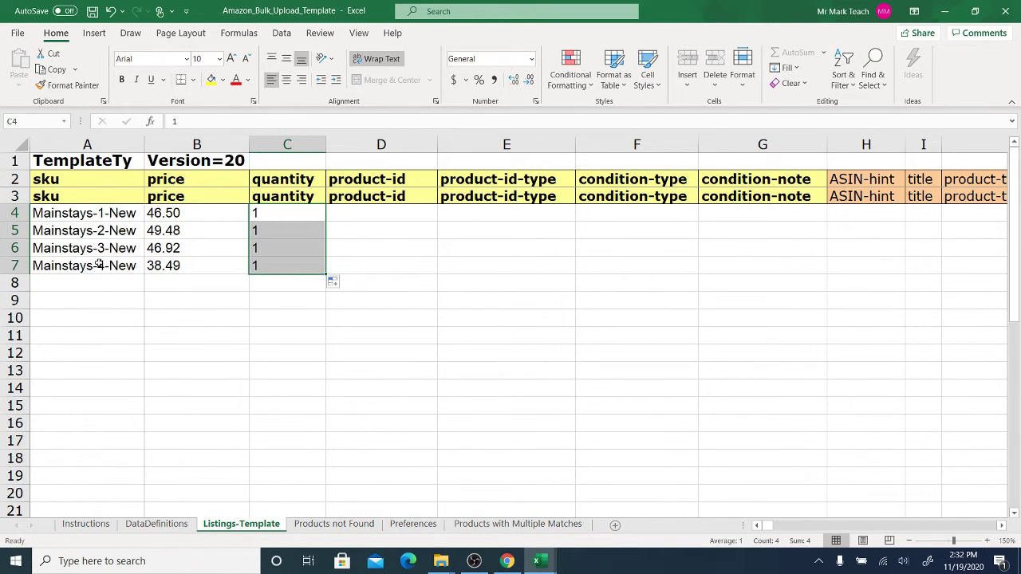
click(372, 210)
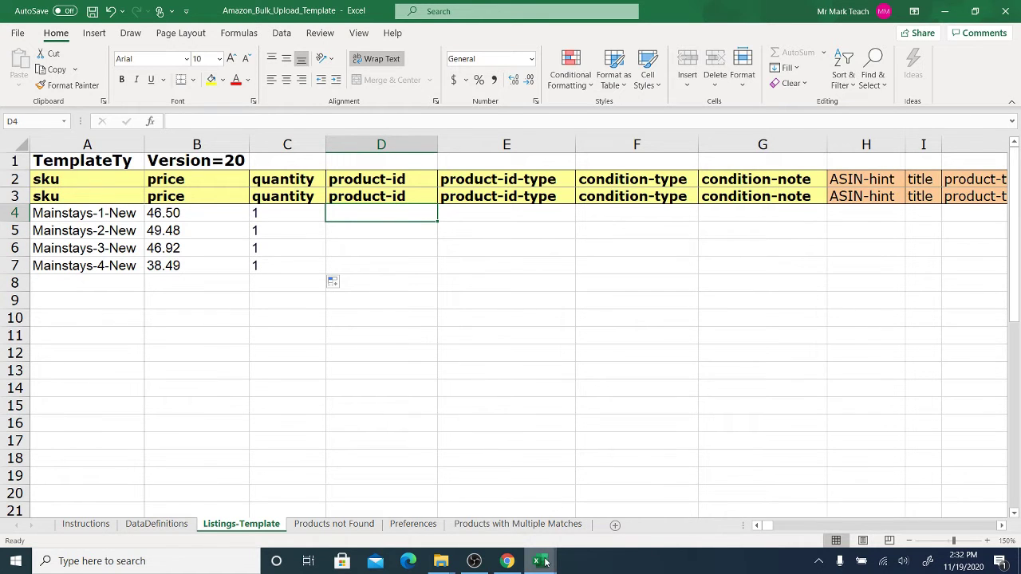
- Copy the four listings' ASINs (D3:D6) from the Amazon Dropshipping PRODUCTS sheet
mouse_move(544, 563)
click(470, 503)
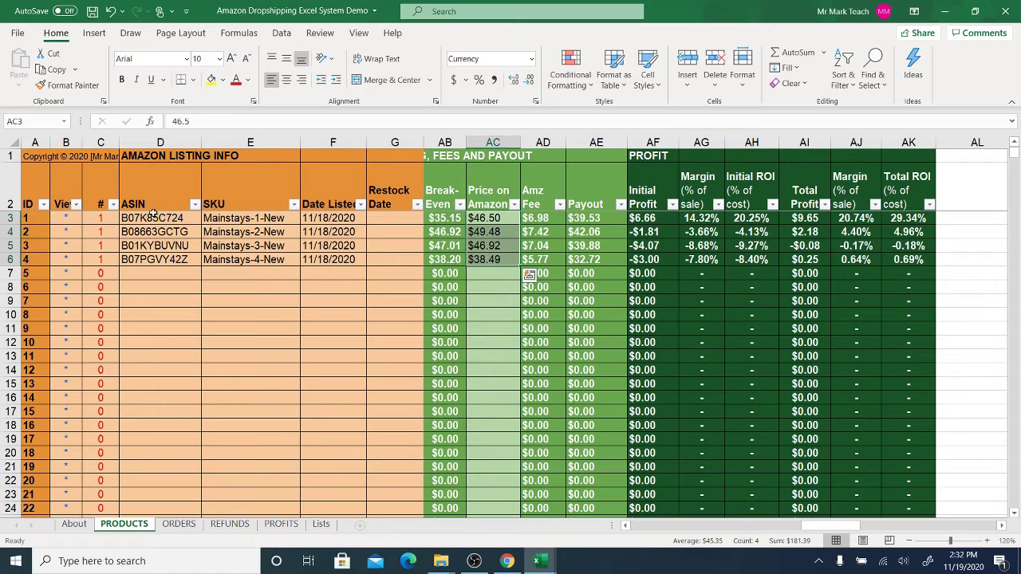
drag(151, 214, 160, 255)
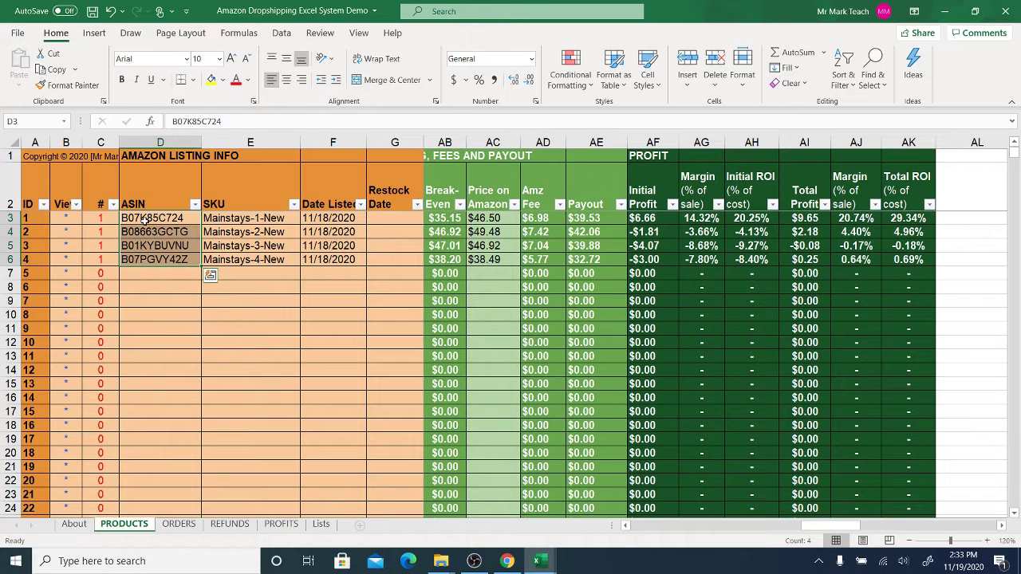
right_click(144, 219)
click(179, 107)
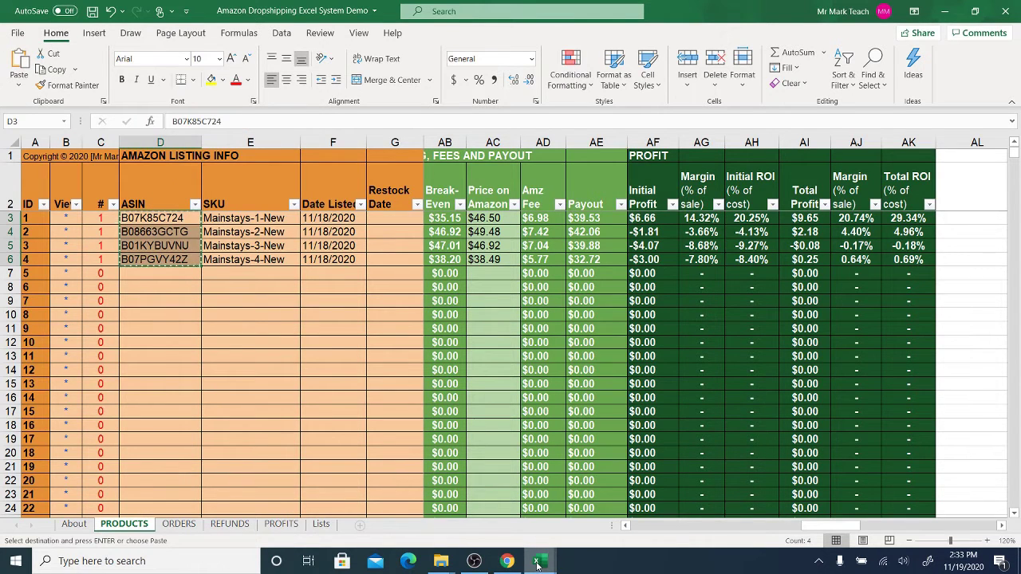
- Paste ASINs B07K85C724 through B07PGVY42Z as values into template D4:D7, and type ASIN in E4
mouse_move(537, 563)
click(615, 491)
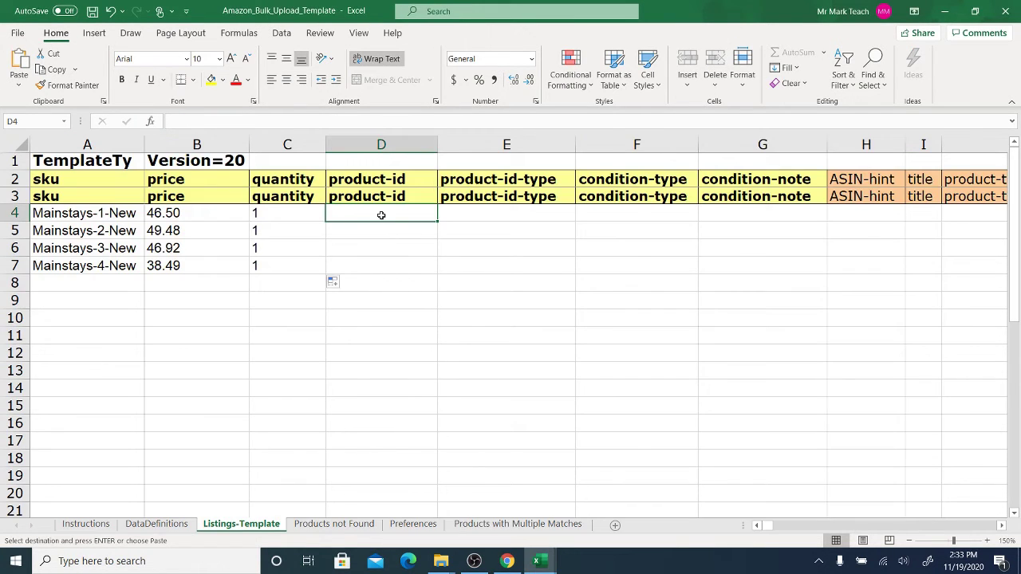
right_click(382, 214)
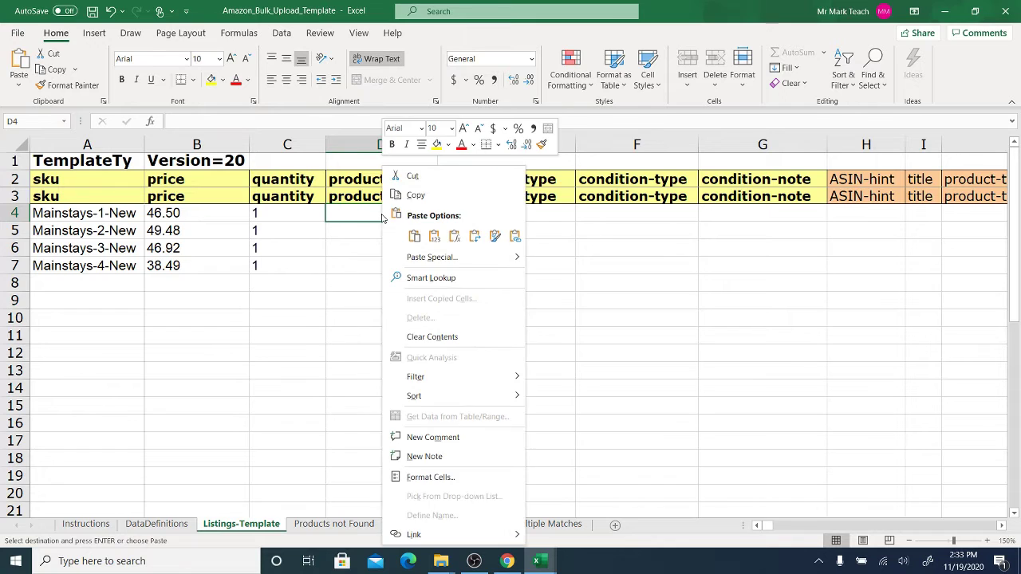
click(434, 236)
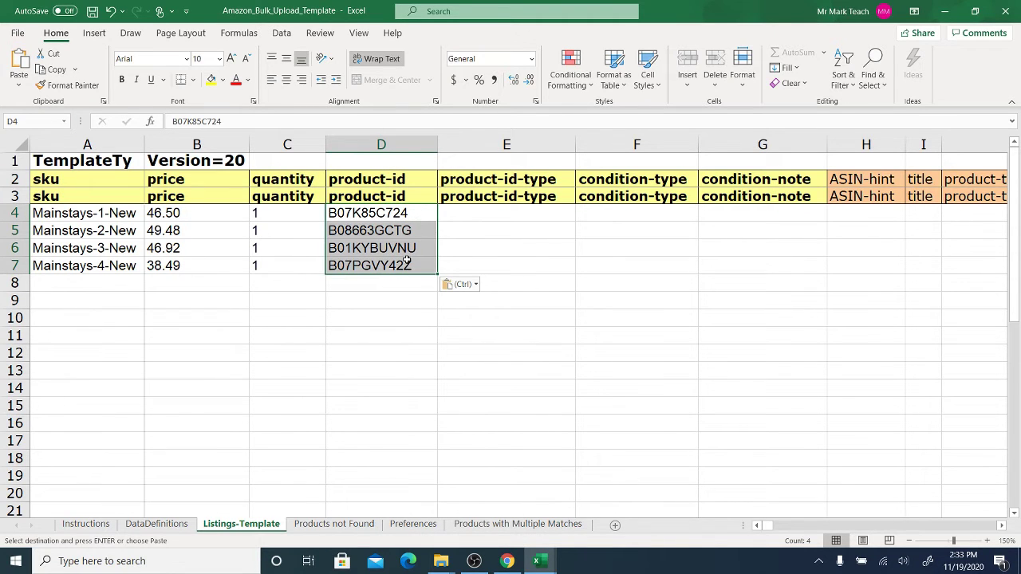
click(478, 213)
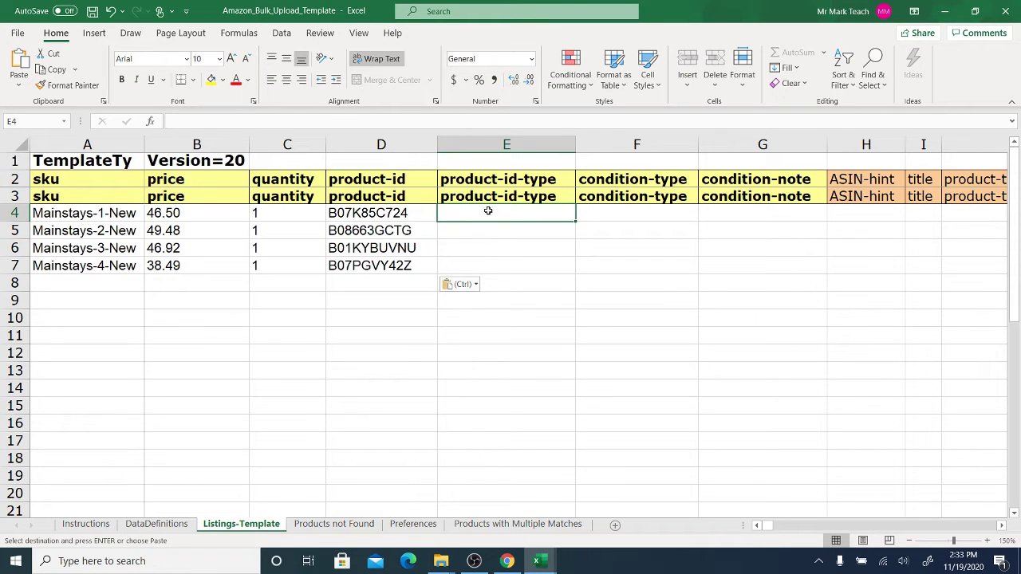
text(ASI)
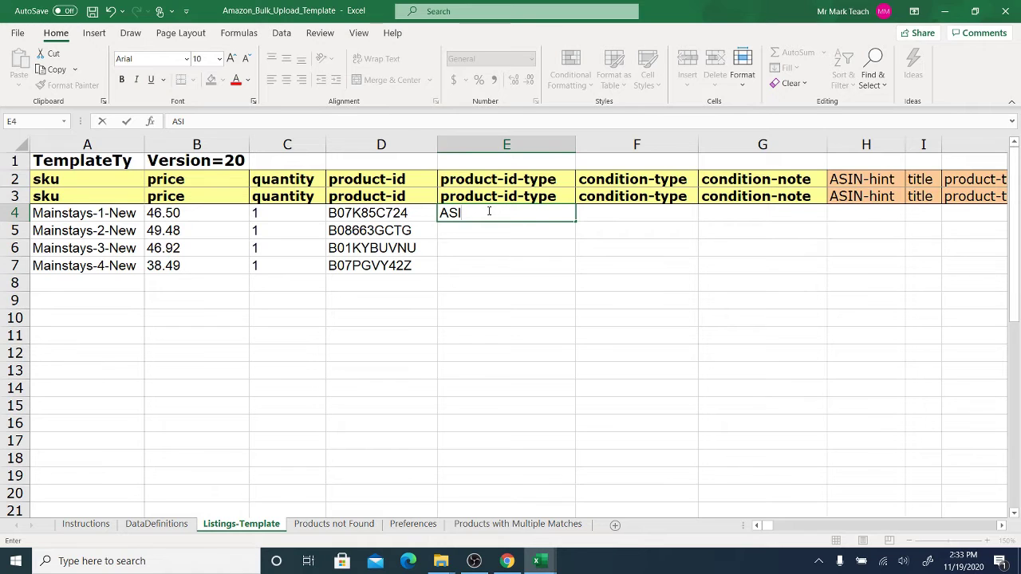
text(N)
- Confirm ASIN in E4 and fill it down through E7
key(Return)
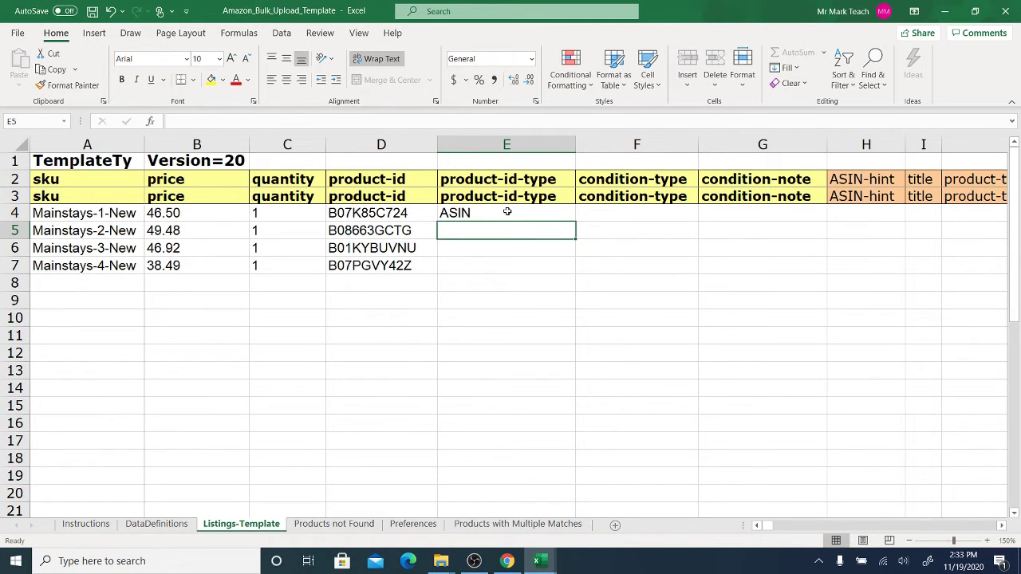
click(521, 214)
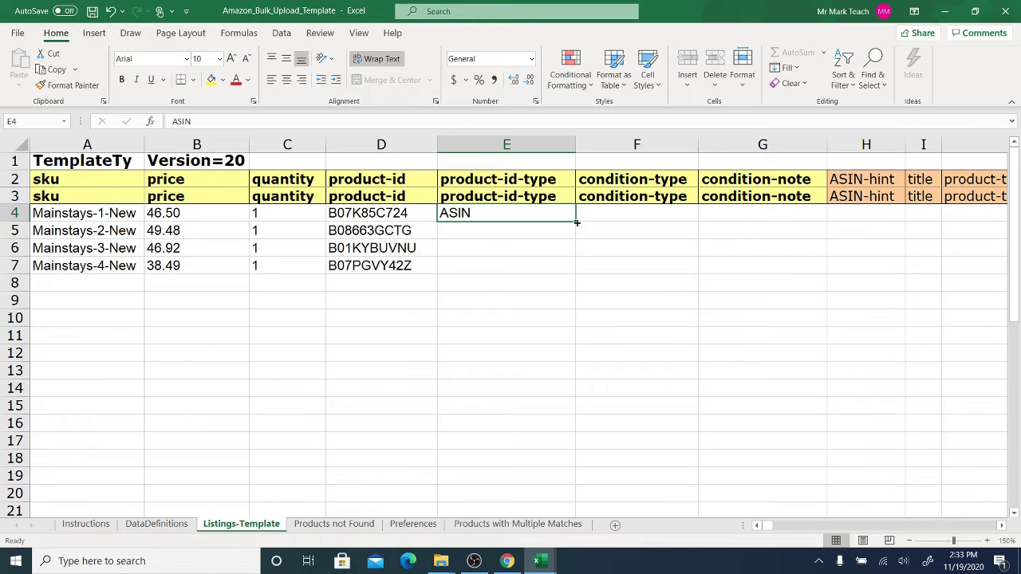
drag(576, 221, 576, 273)
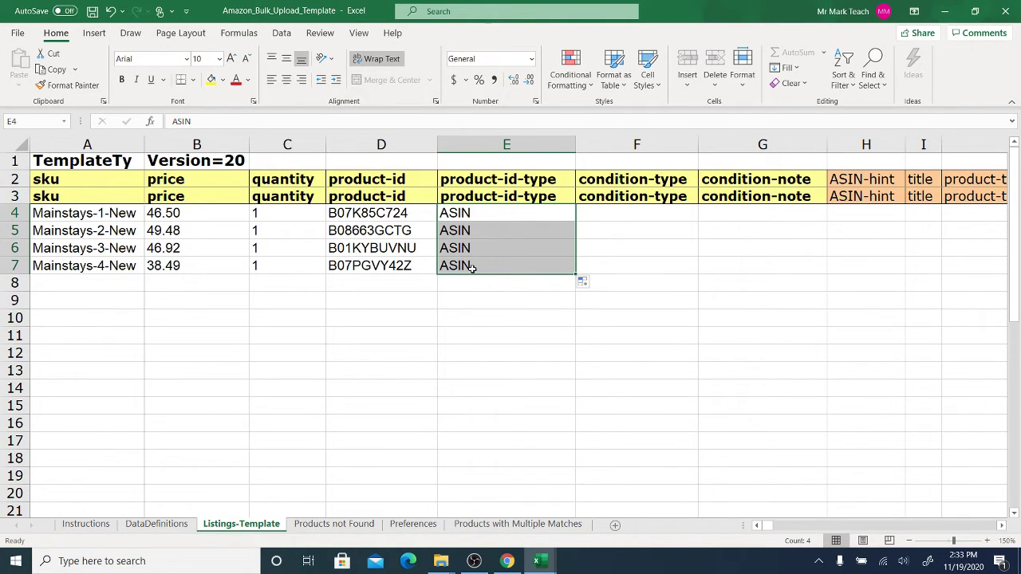
click(616, 217)
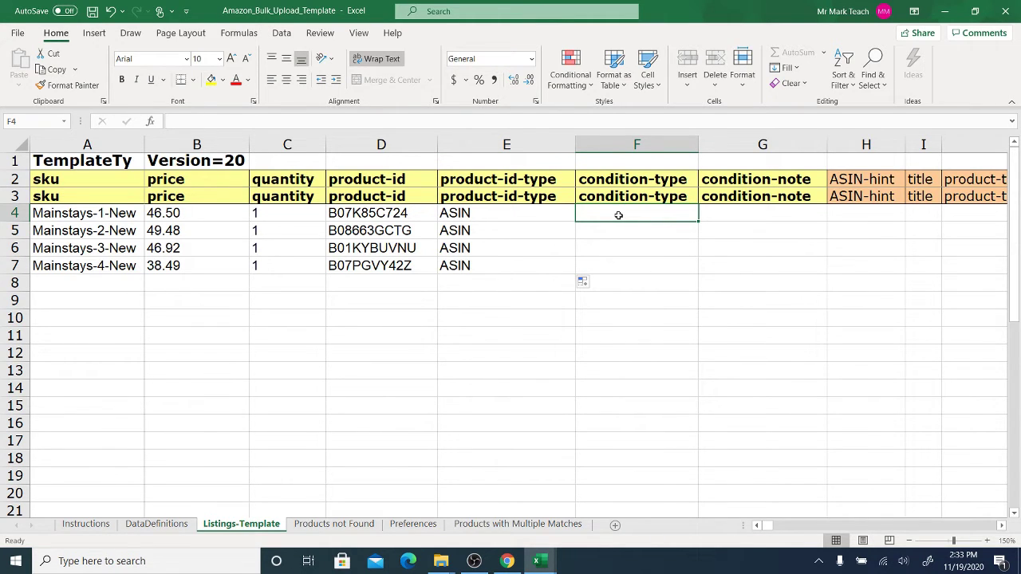
- Enter New in F4 and fill it down through F7
text(Ne)
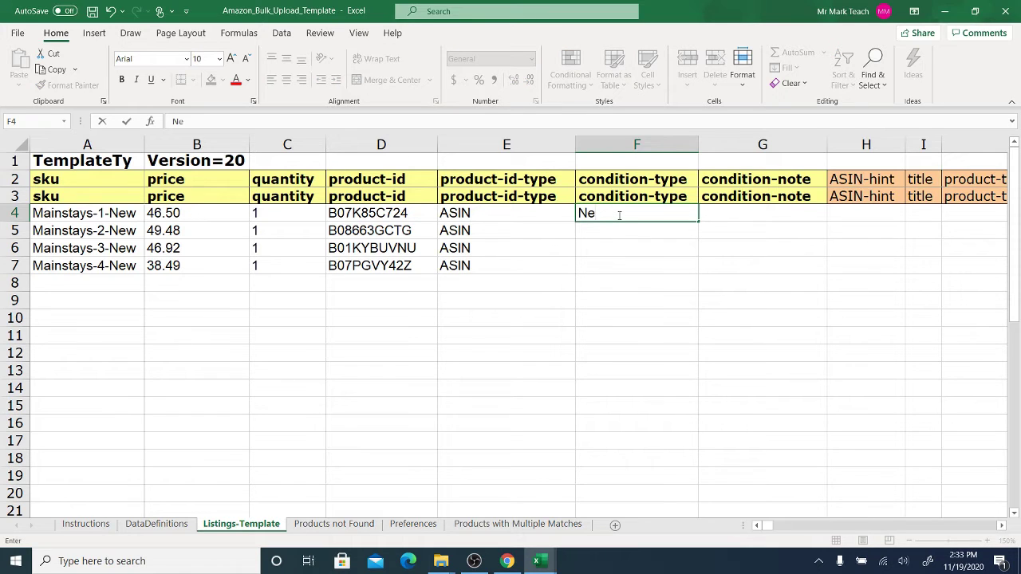
text(w)
key(Return)
click(619, 216)
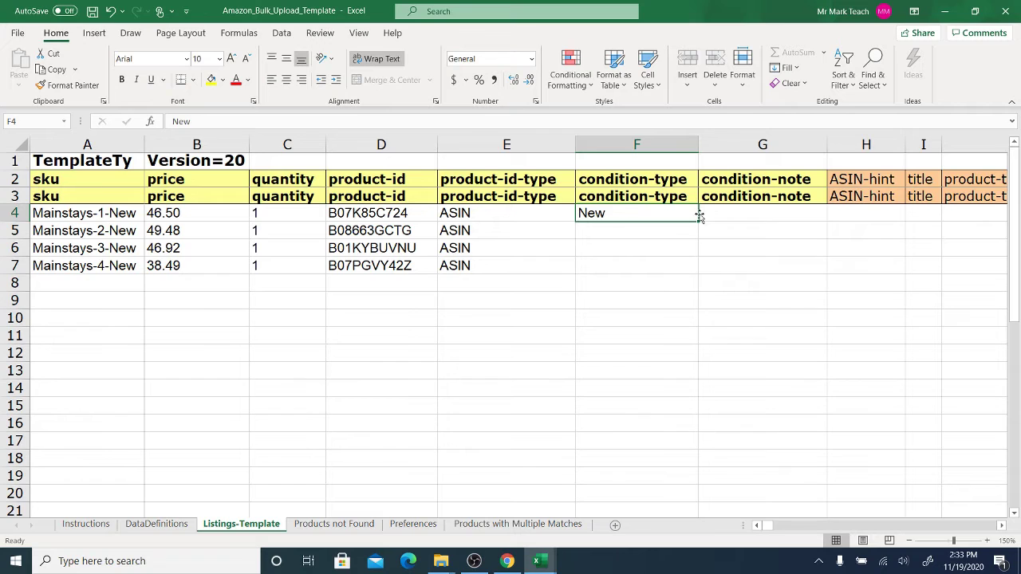
drag(697, 224, 698, 272)
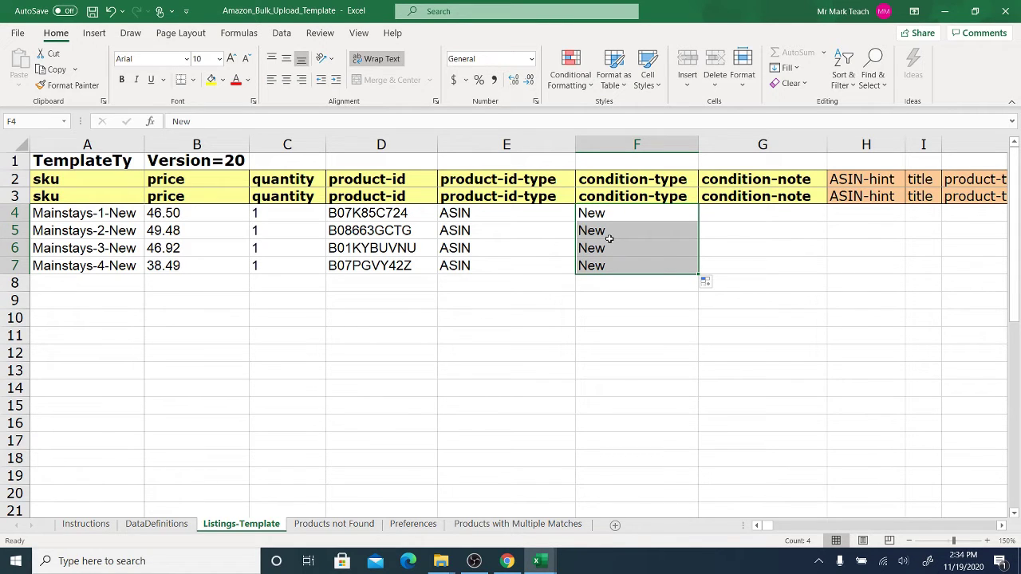
- Read the allowed condition-type values, such as UsedLikeNew, on the DataDefinitions sheet
click(156, 524)
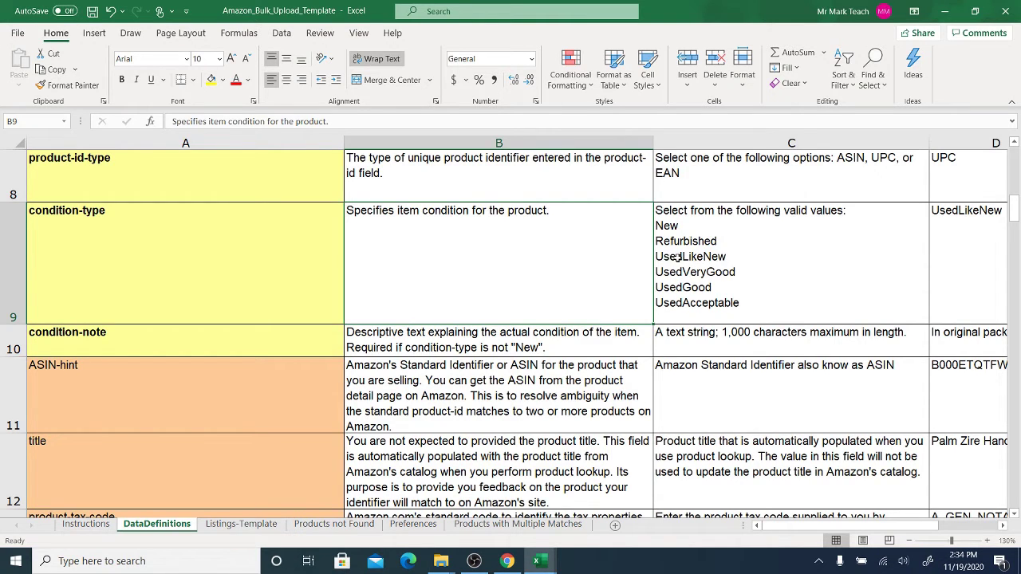
click(707, 257)
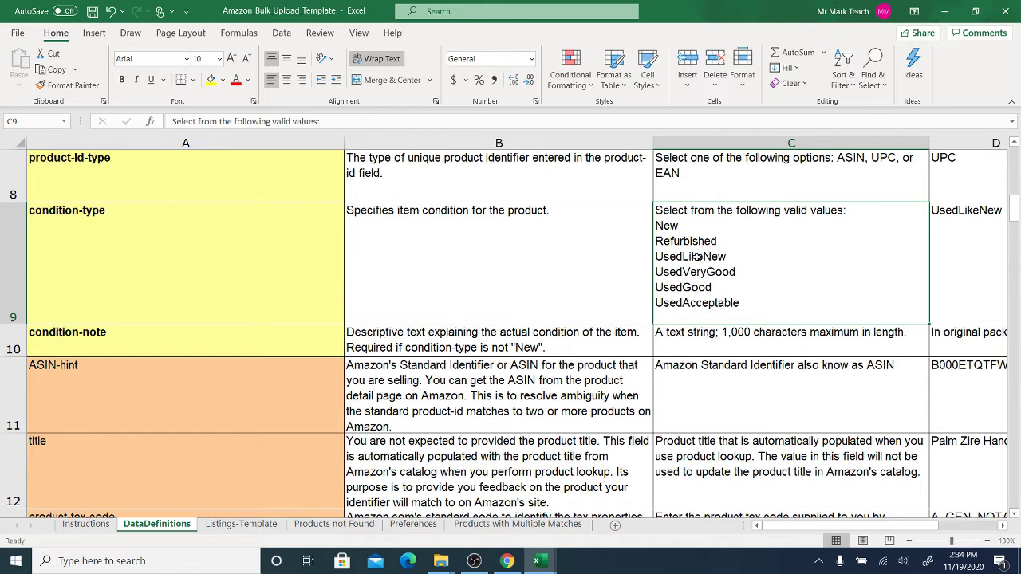
double_click(698, 257)
double_click(698, 257)
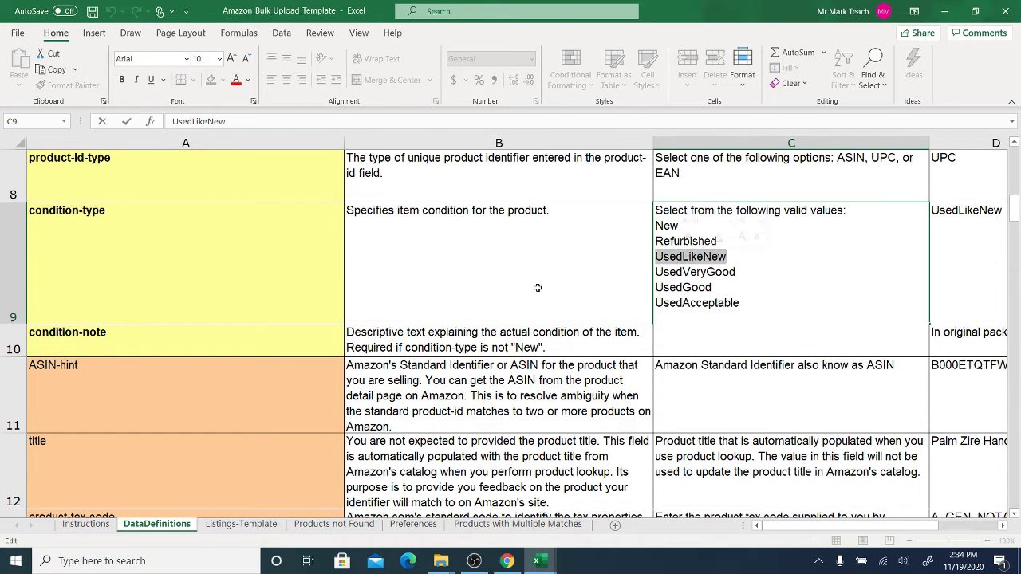
- Back on Listings-Template, set F7's condition-type to CollectibleLikeNew
click(244, 525)
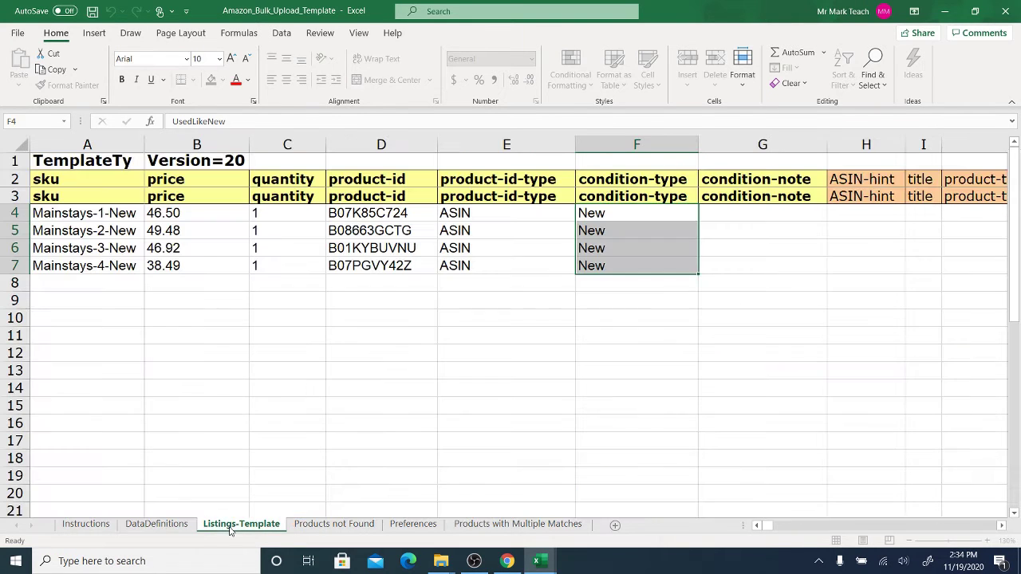
click(612, 263)
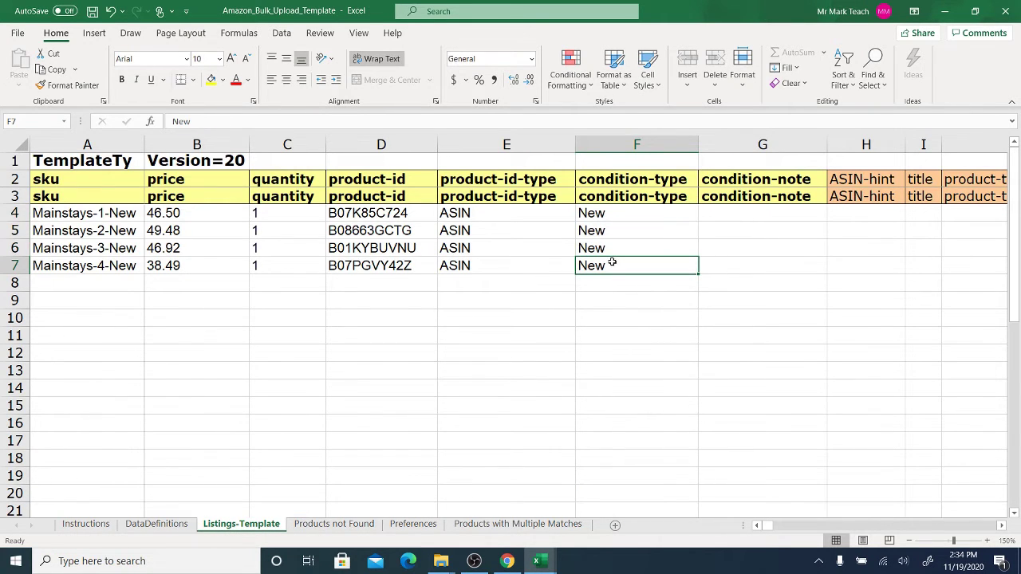
text(Co)
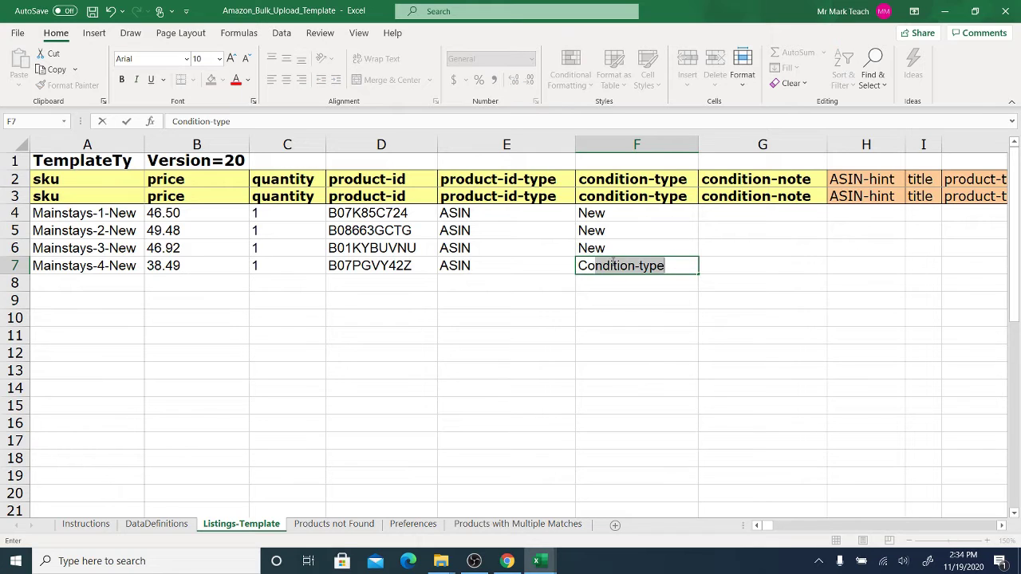
text(llectibleLike)
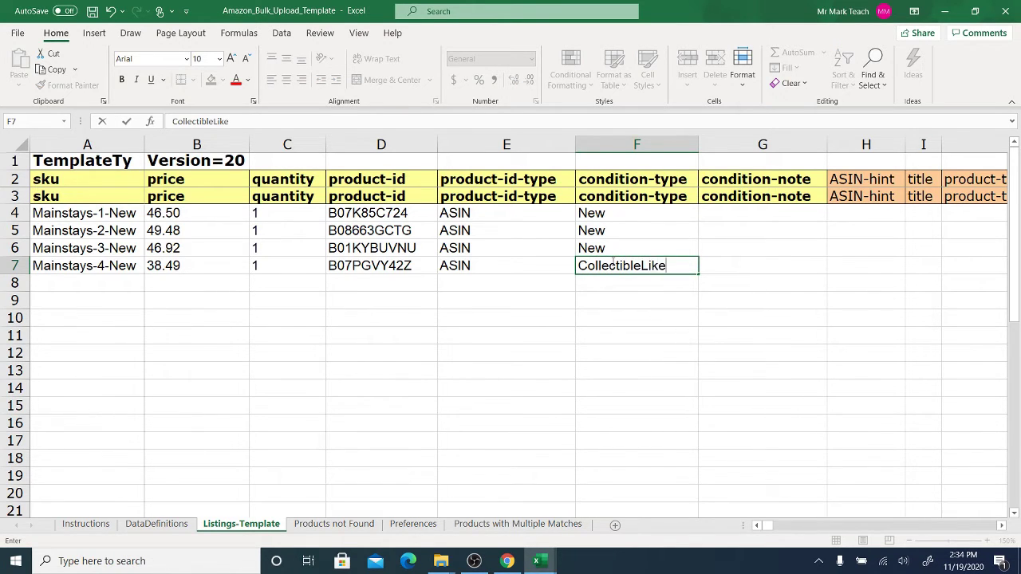
text(New)
key(Return)
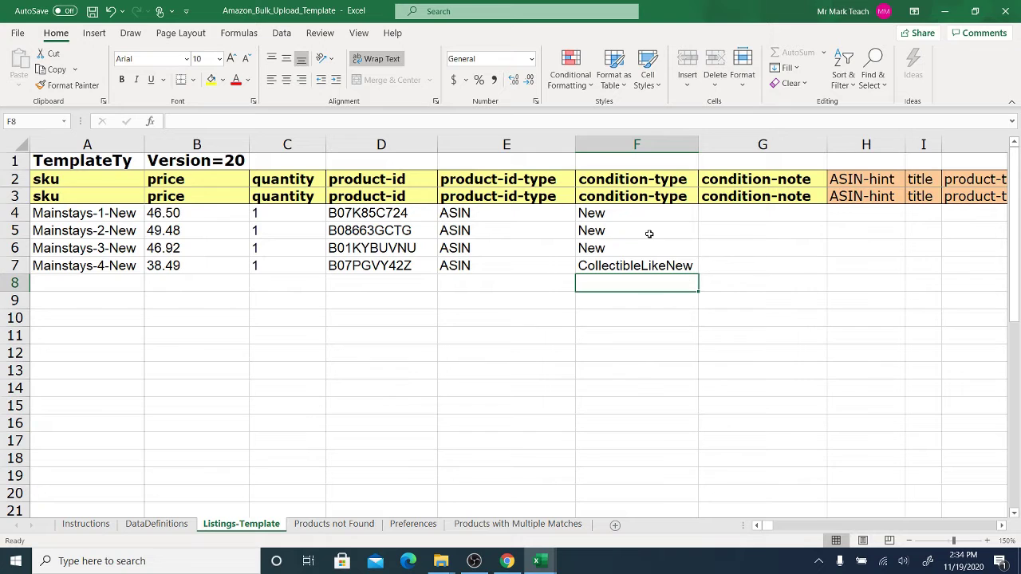
drag(649, 232, 697, 271)
- Restore New in F7 and select the empty leadtime-to-ship cells O4:O7
click(615, 264)
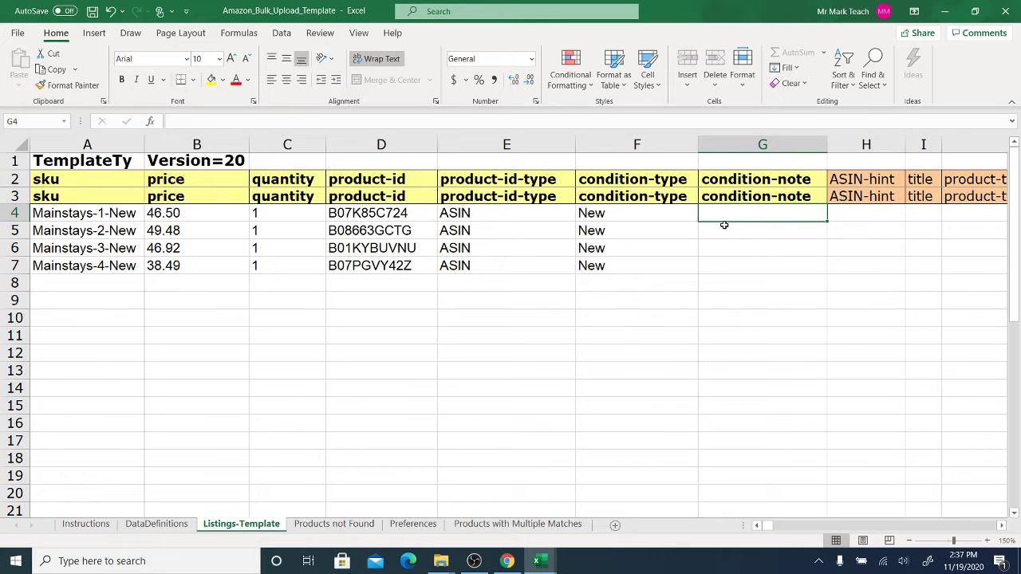
key(Right)
key(Right)
key(Right)
key(Right)
key(Right)
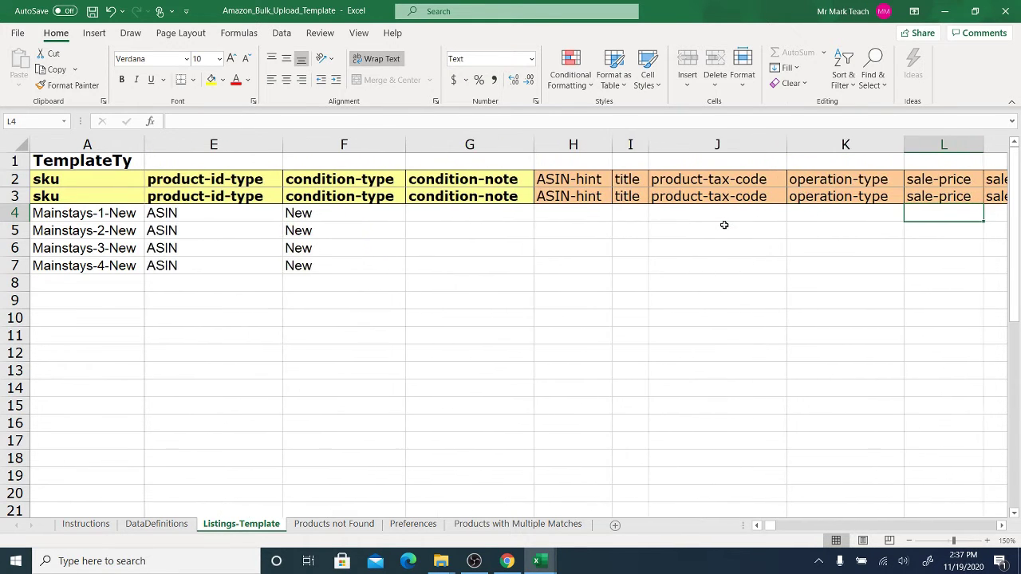
key(Right)
key(Right)
key(Right)
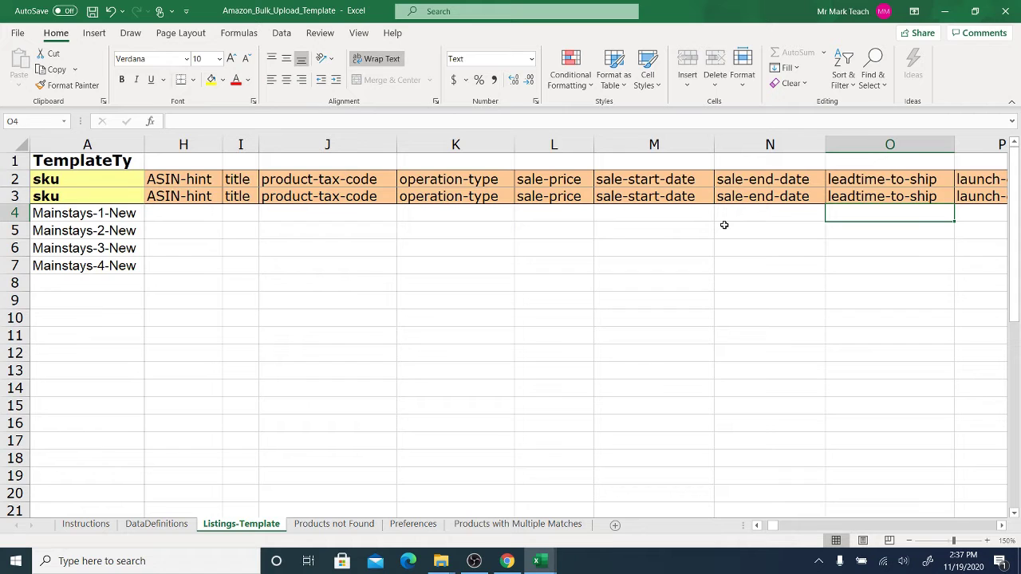
key(Right)
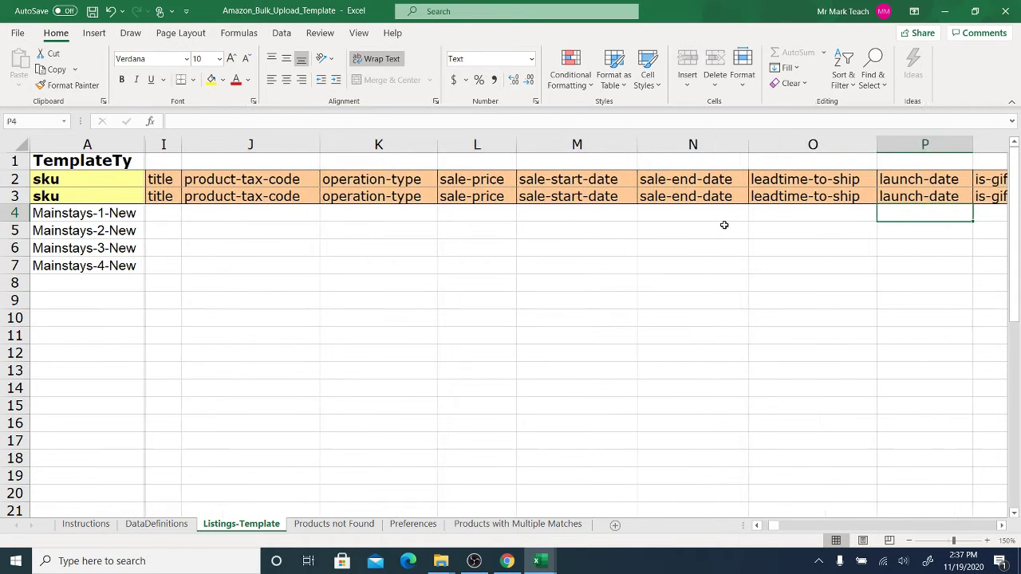
key(Left)
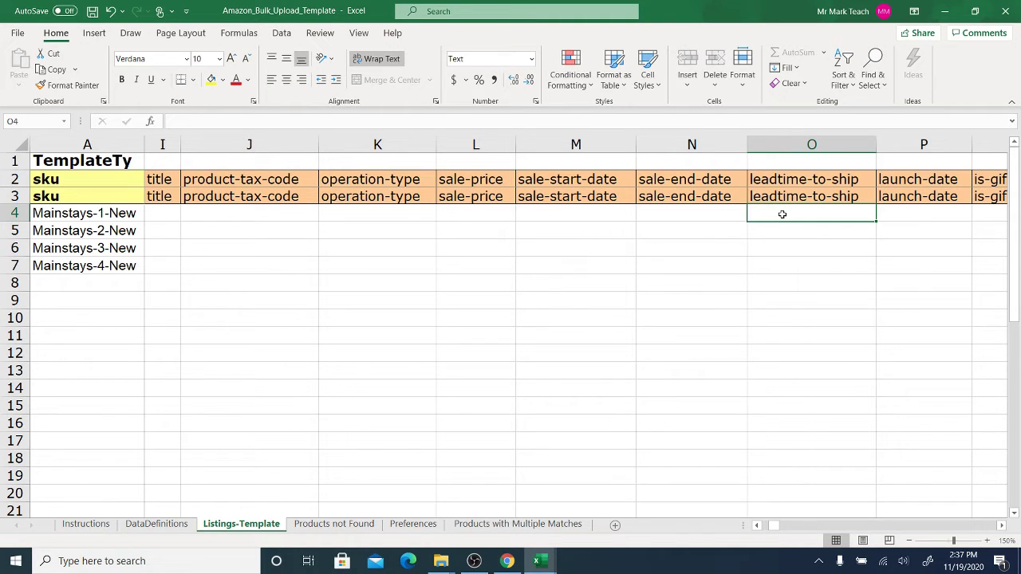
drag(782, 214, 787, 264)
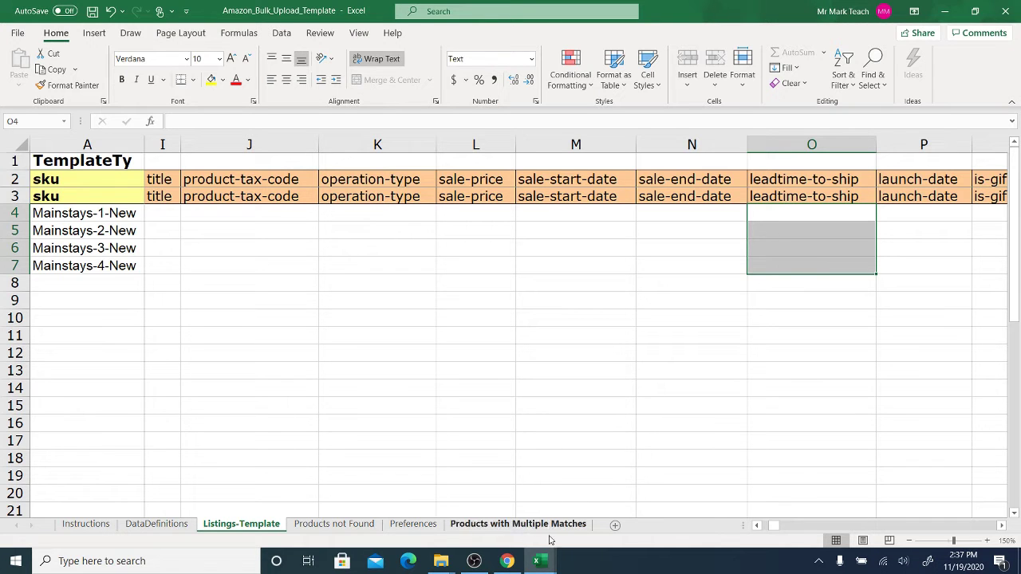
click(539, 563)
- Insert a new column H before Last Updated on PRODUCTS and give it the header 'Handling'
click(488, 516)
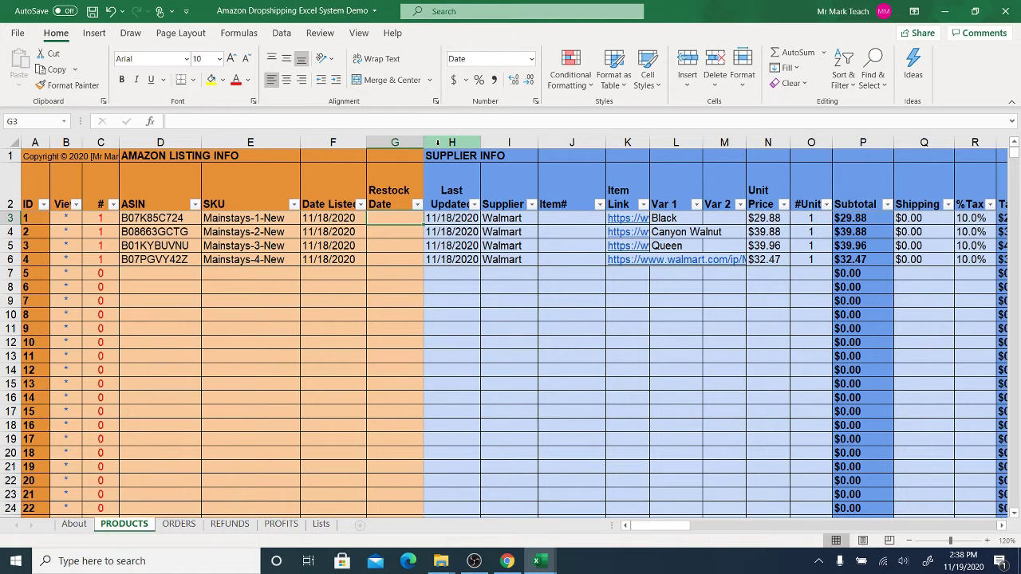
right_click(437, 142)
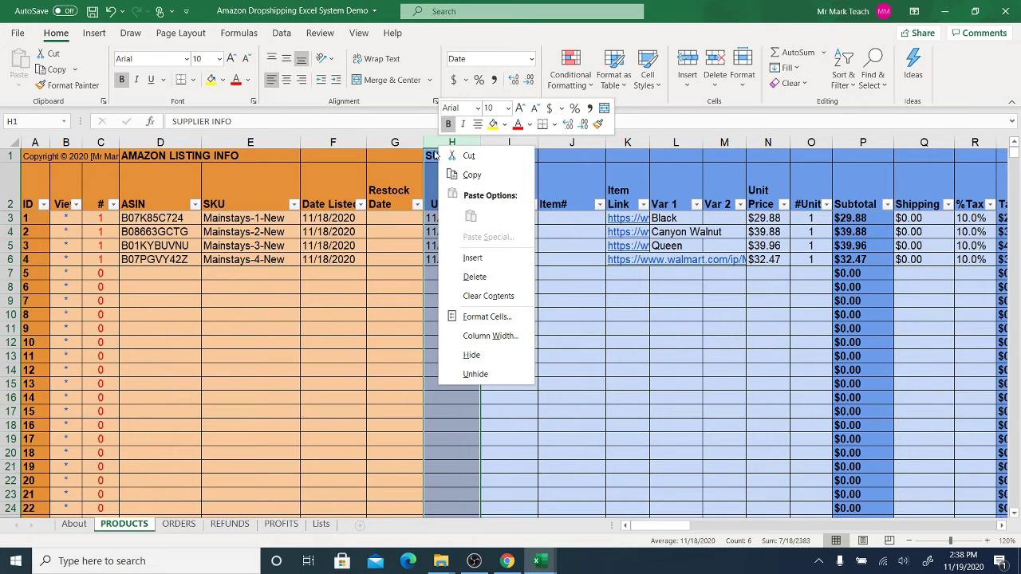
click(473, 259)
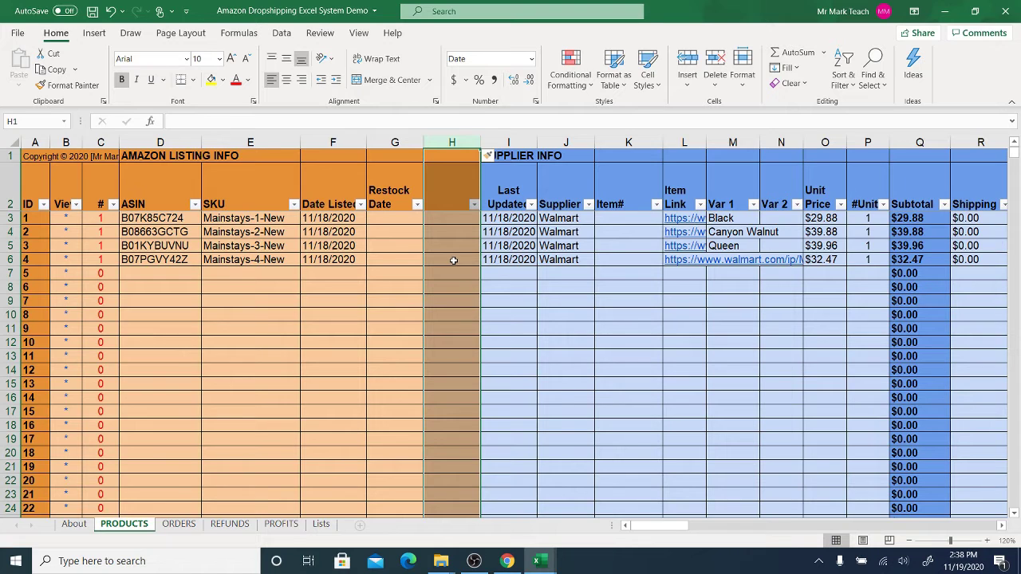
click(453, 187)
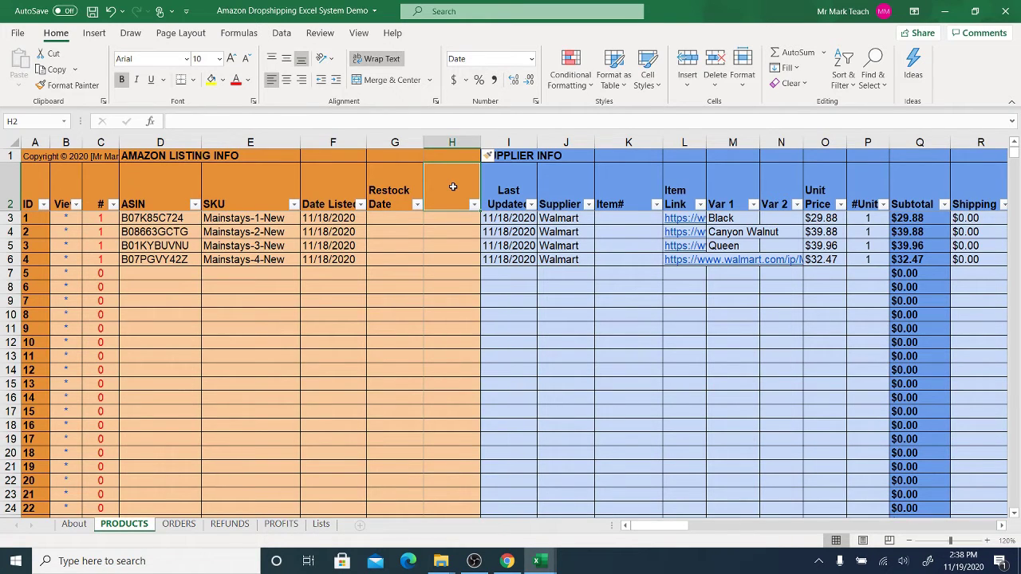
text(Handling)
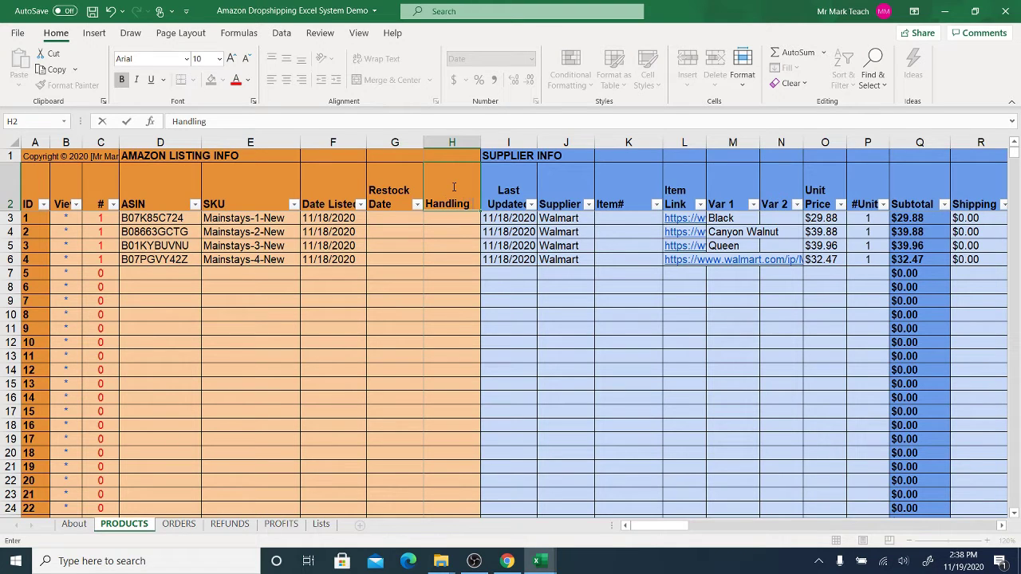
key(Return)
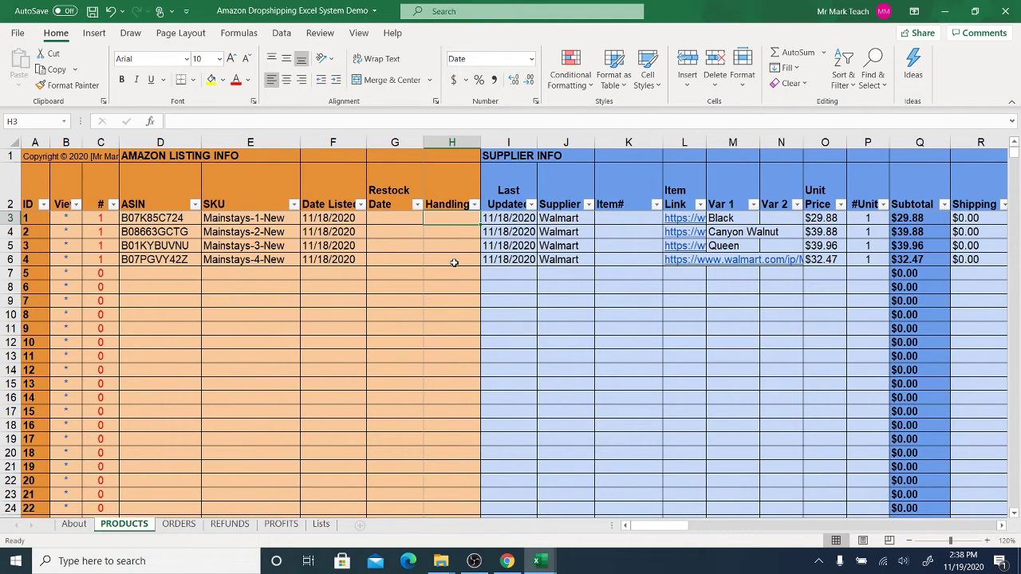
- Enter 5 in H3 and format the Handling column as Number with no decimals
text(5)
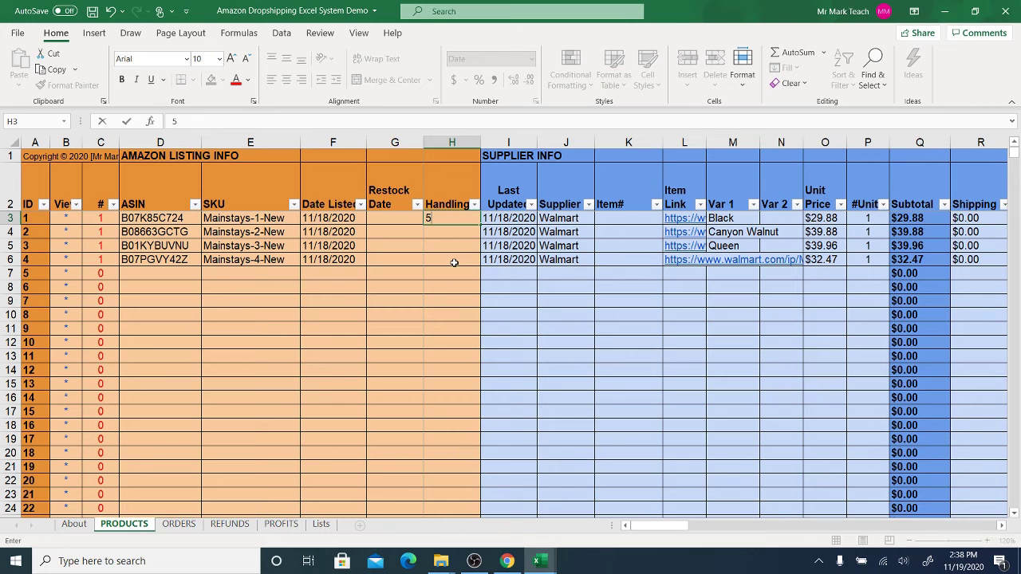
key(Return)
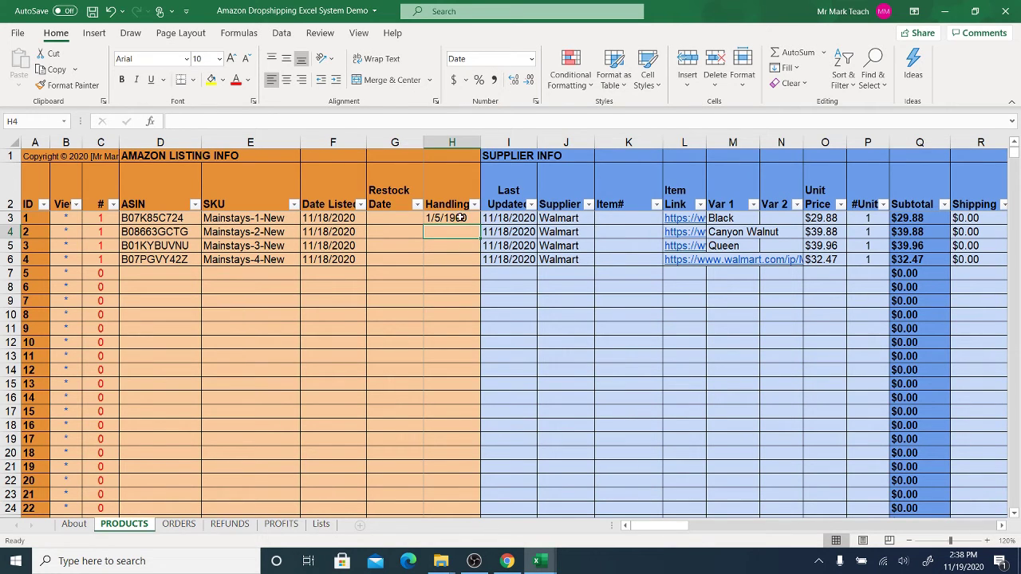
click(454, 220)
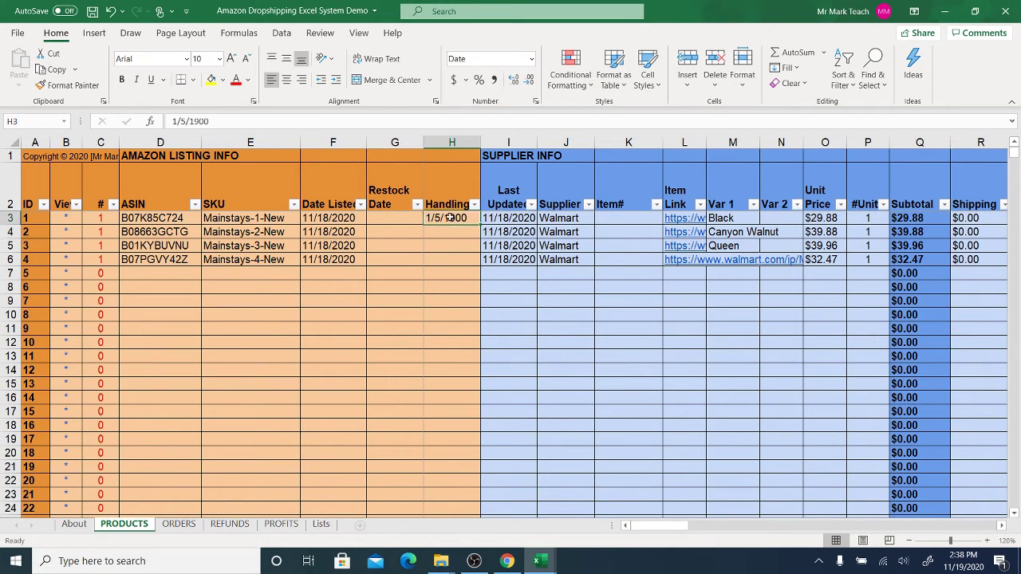
click(443, 139)
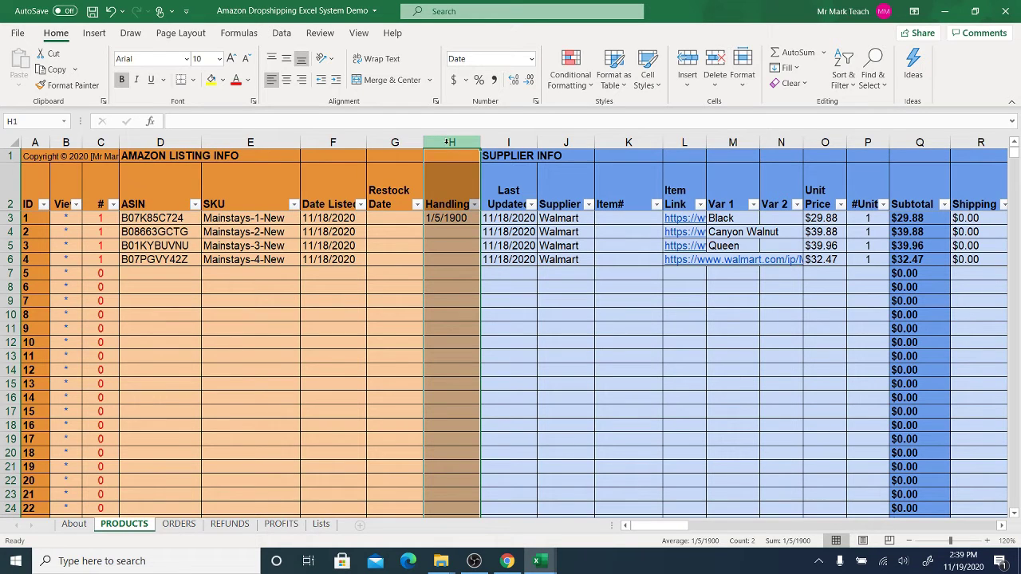
click(531, 60)
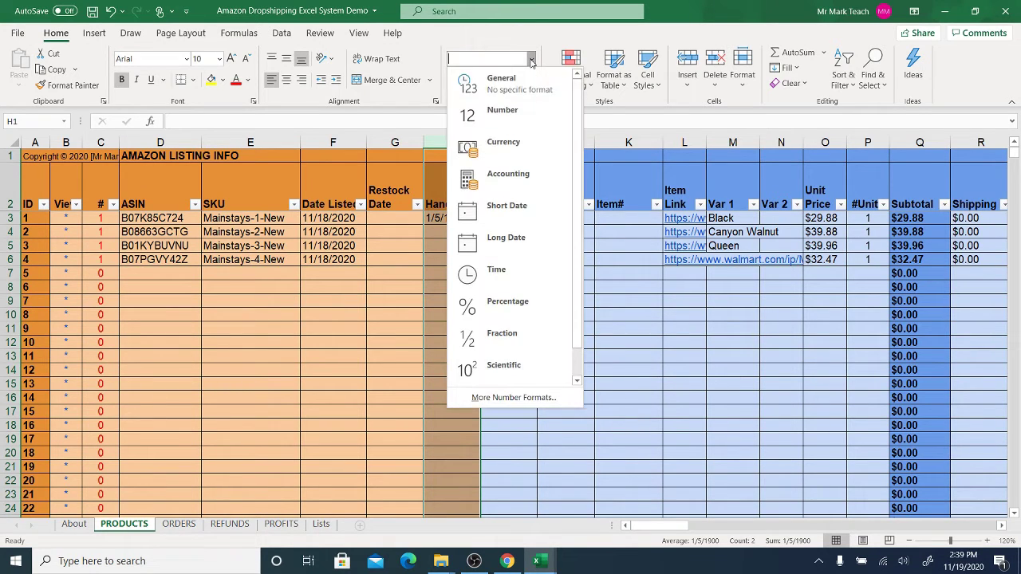
click(496, 114)
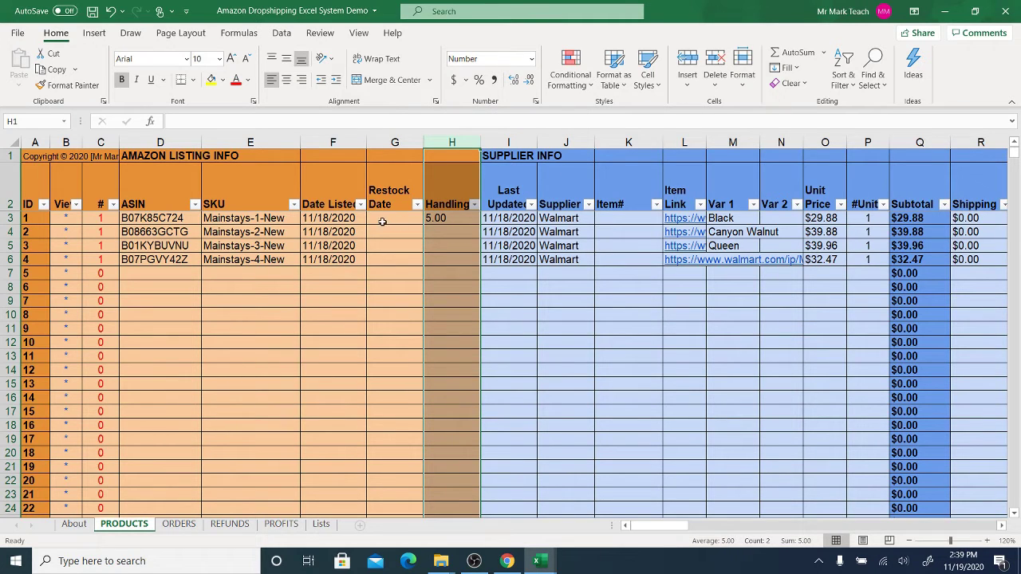
click(532, 85)
click(531, 85)
- Enter 10, 7 and 3 in H4:H6, then copy the four values in H3:H6
click(449, 221)
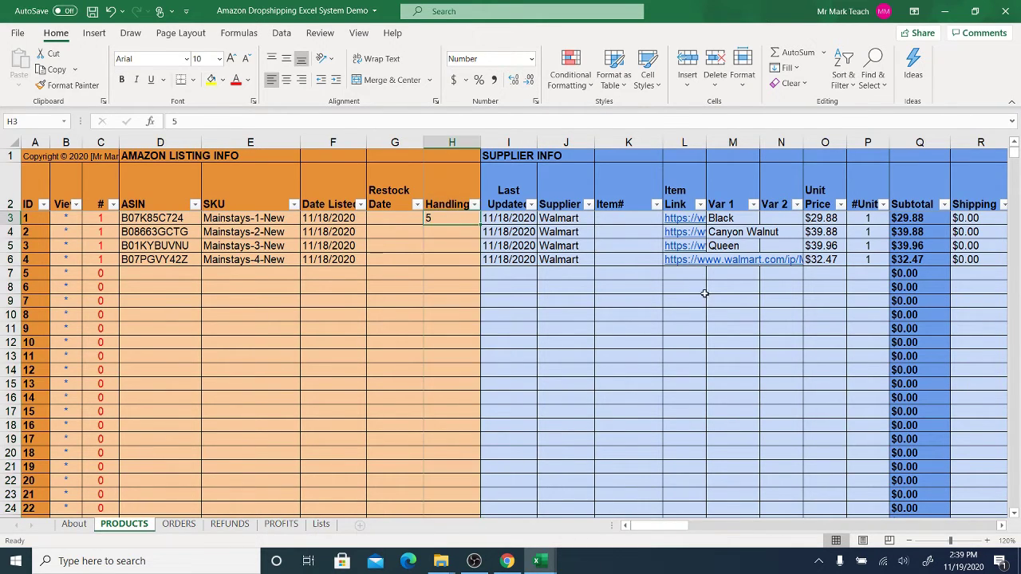
key(Down)
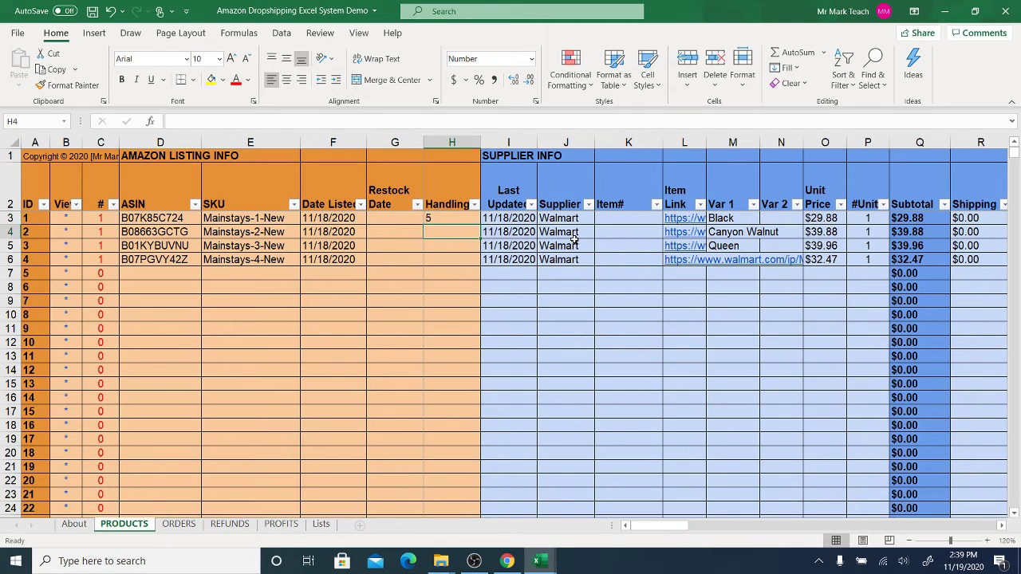
text(10)
key(Return)
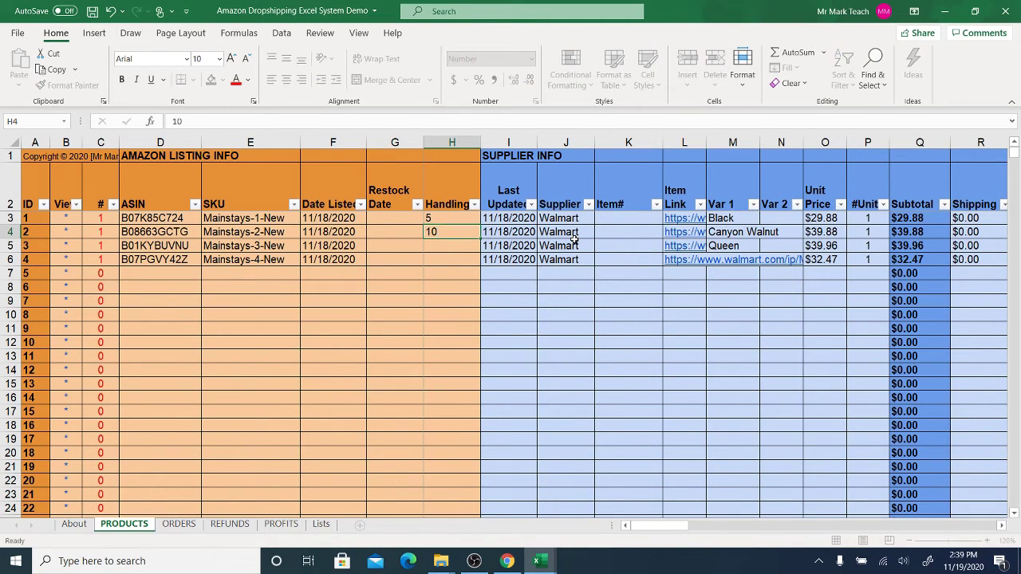
text(7)
key(Return)
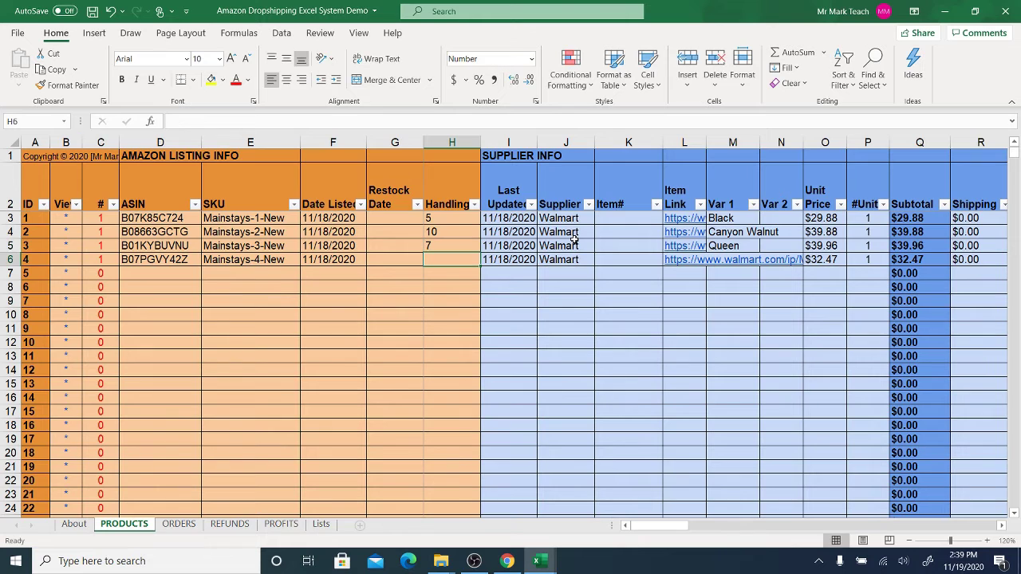
text(3)
key(Return)
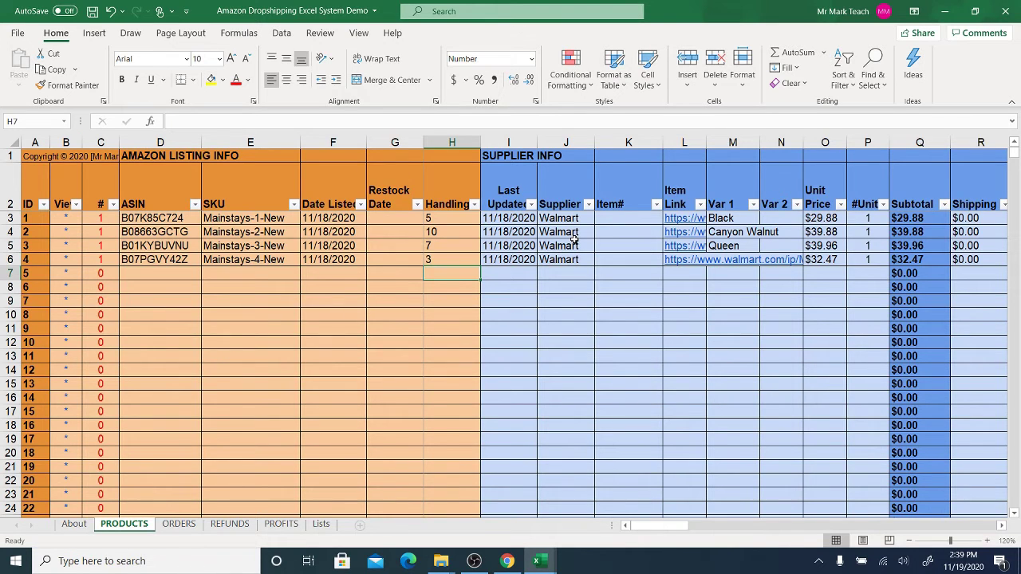
drag(451, 219, 460, 259)
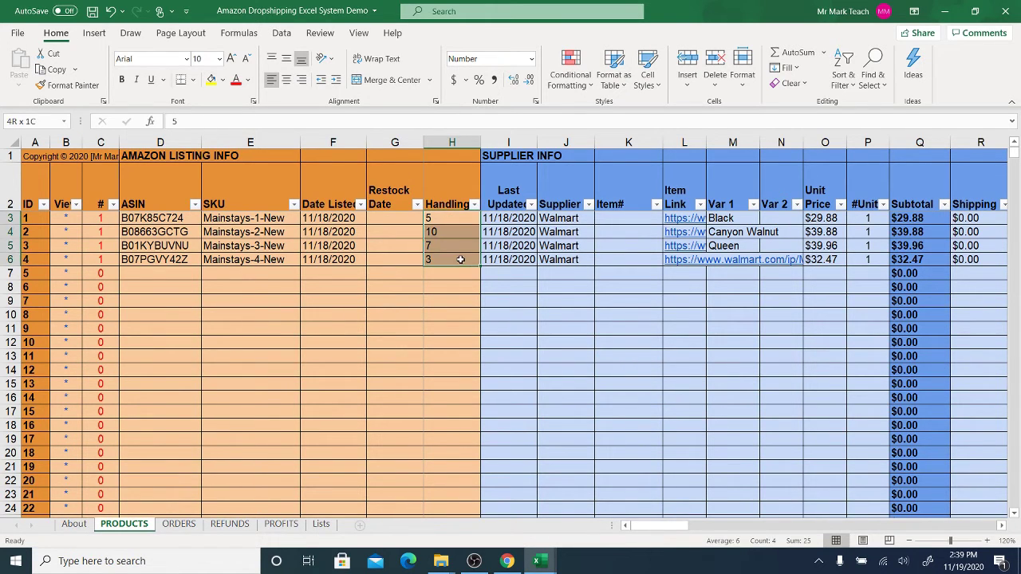
right_click(461, 259)
click(490, 196)
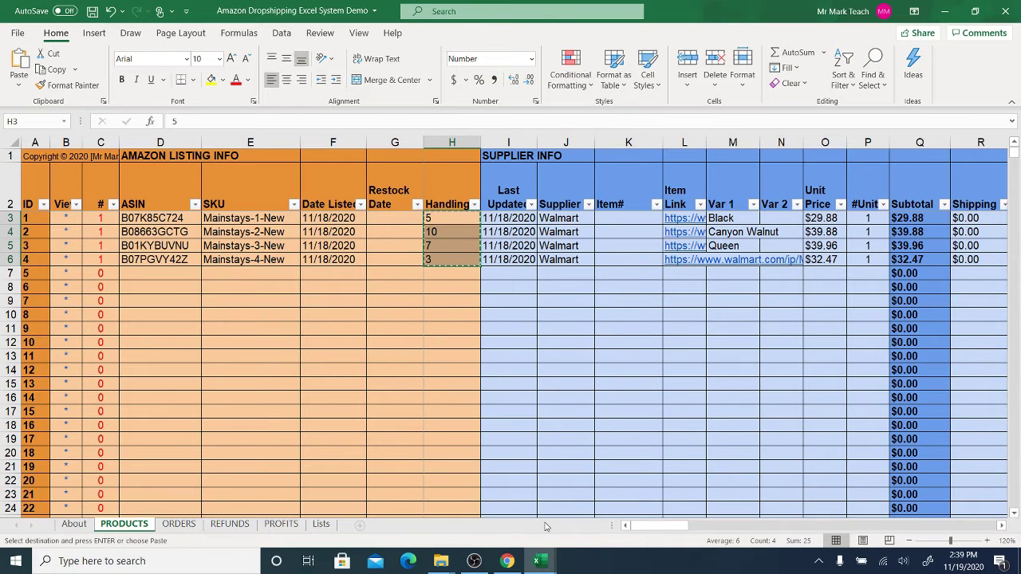
- Paste the handling values into the template's leadtime-to-ship column starting at O4
mouse_move(539, 560)
click(614, 498)
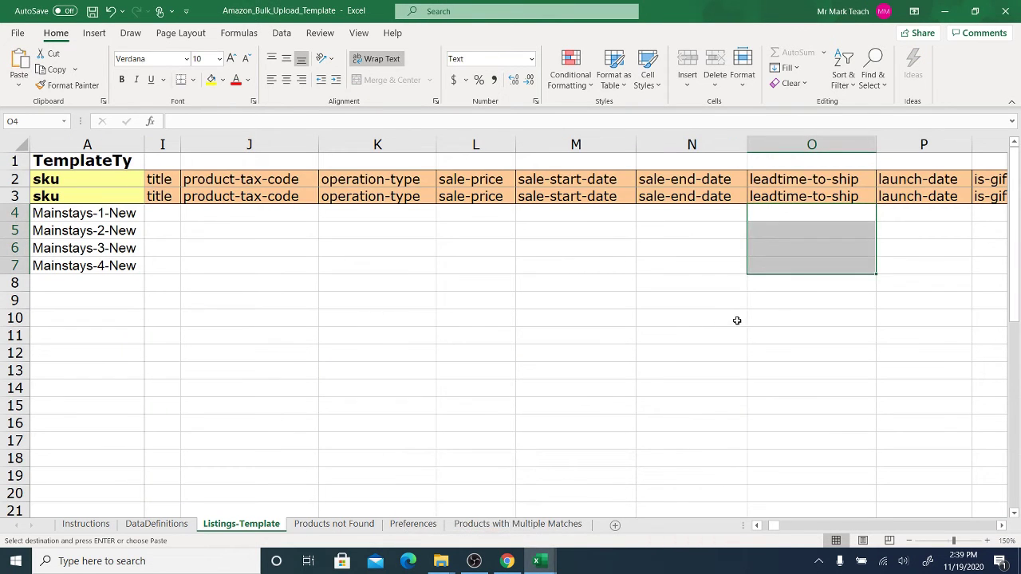
click(790, 212)
right_click(791, 212)
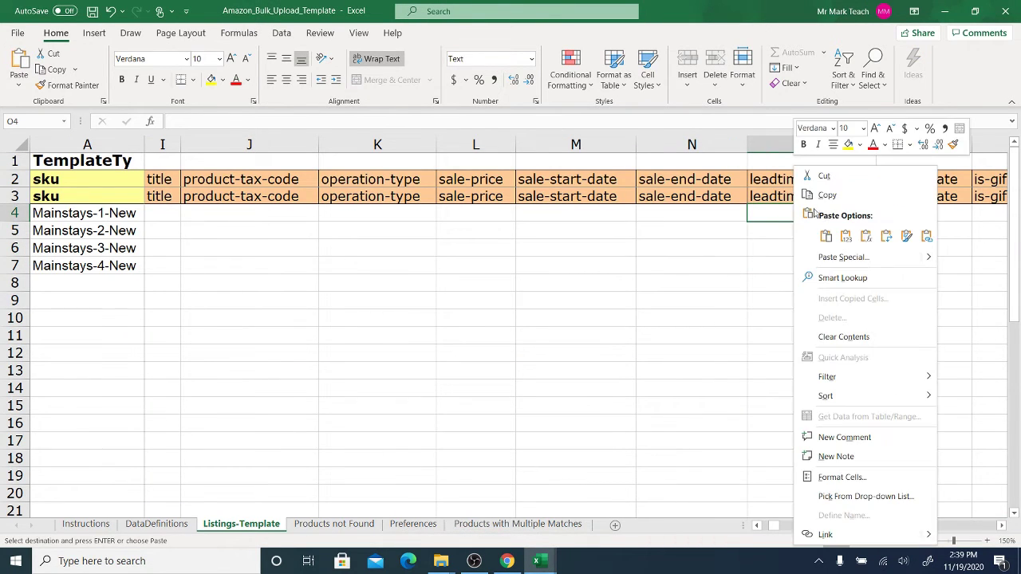
click(846, 237)
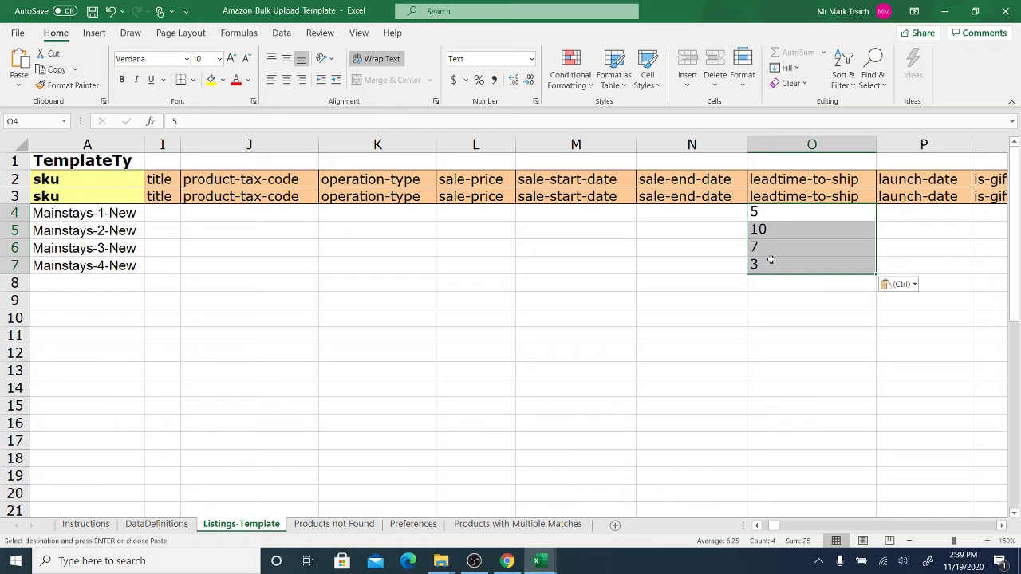
- Check the filled values across rows 4–7, including ASIN-hint, product-id-type and condition
key(Right)
key(Right)
key(Right)
key(Right)
key(Right)
key(Right)
key(Right)
key(Right)
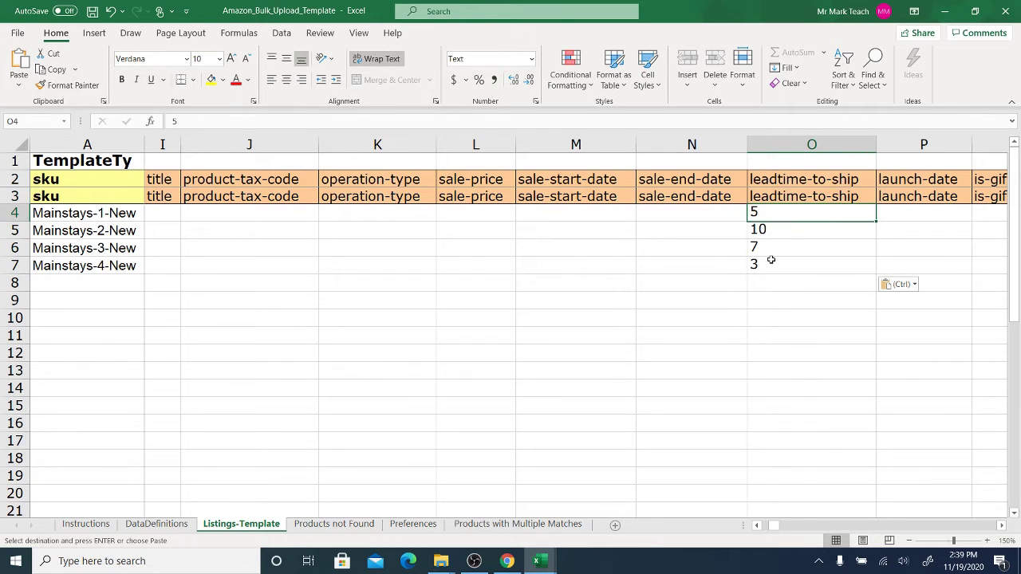
key(Left)
key(Left)
key(Left)
key(Left)
key(Left)
key(Left)
key(Left)
key(Left)
key(Left)
key(Left)
key(Left)
key(Left)
key(Left)
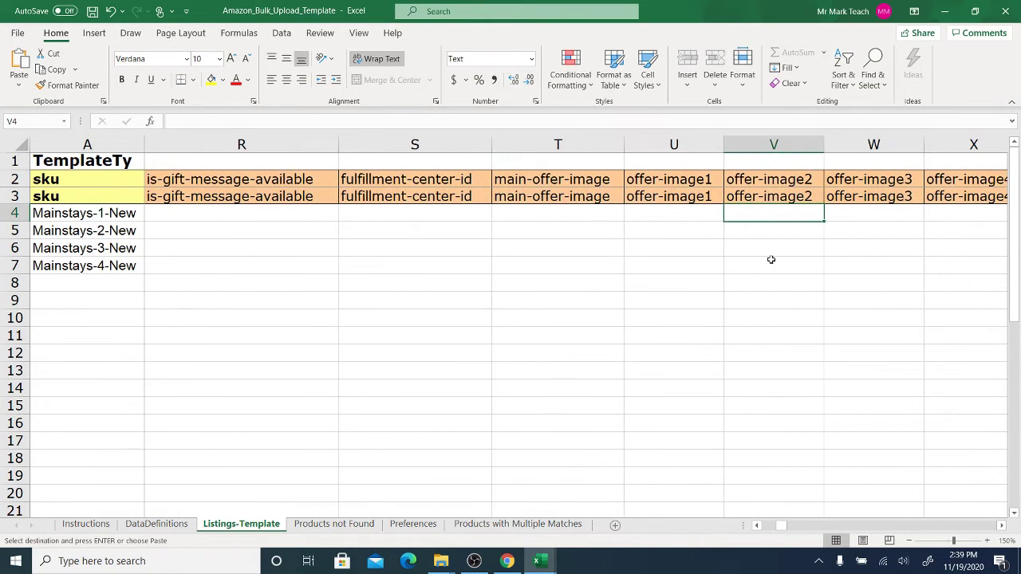
key(Left)
key(Left)
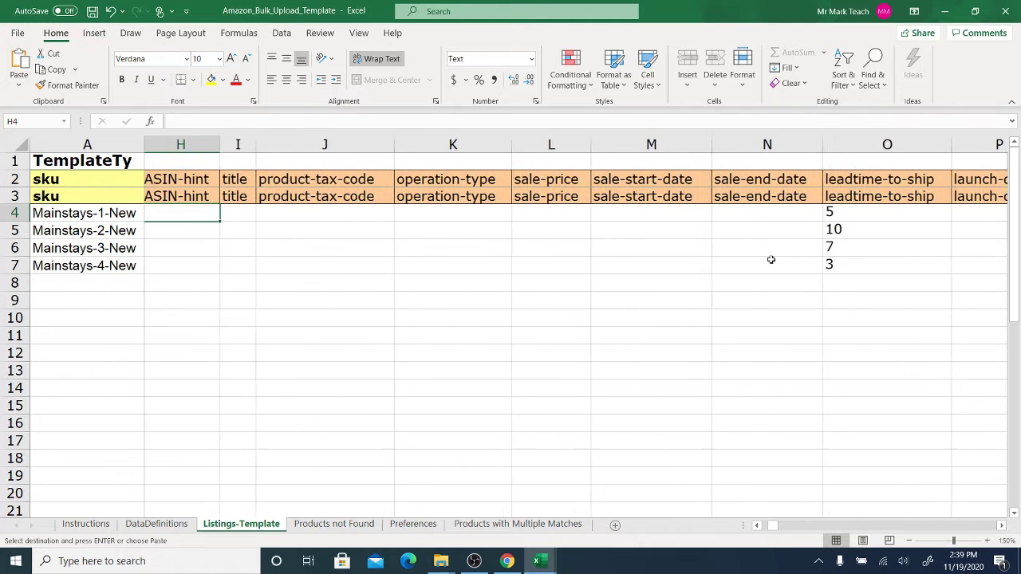
key(Right)
key(Right)
key(Left)
key(Right)
key(Right)
key(Right)
key(Left)
key(Left)
key(Left)
key(Left)
key(Left)
key(Left)
key(Left)
key(Left)
key(Left)
key(Left)
key(Left)
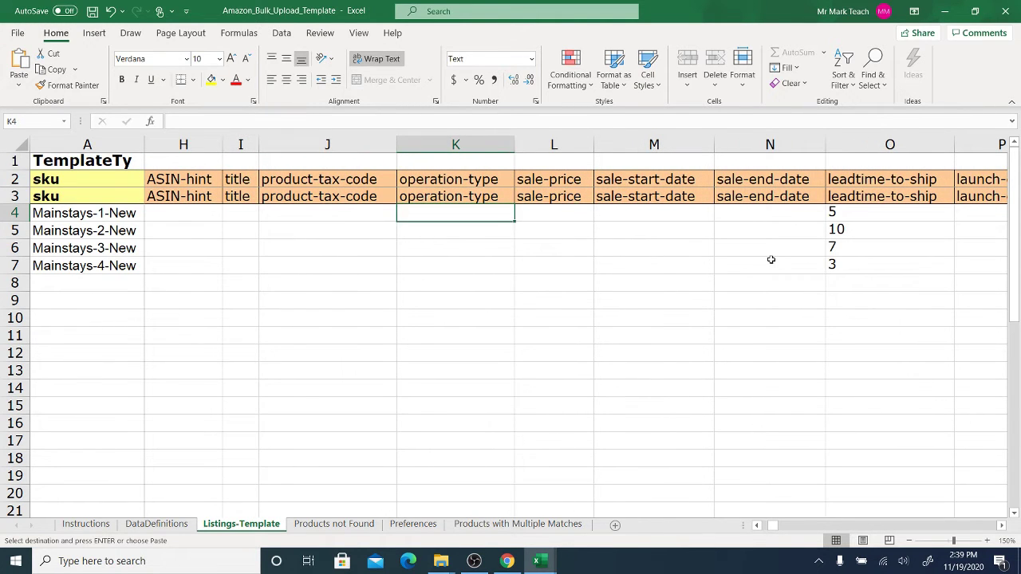
key(Right)
key(Right)
key(Right)
key(Right)
key(Right)
key(Right)
key(Right)
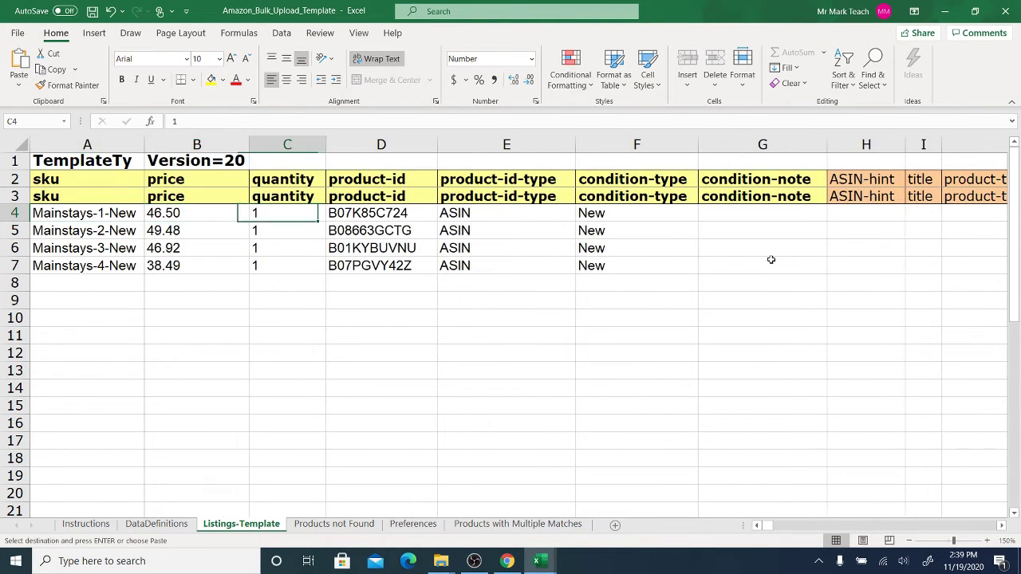
key(Left)
key(Left)
key(Left)
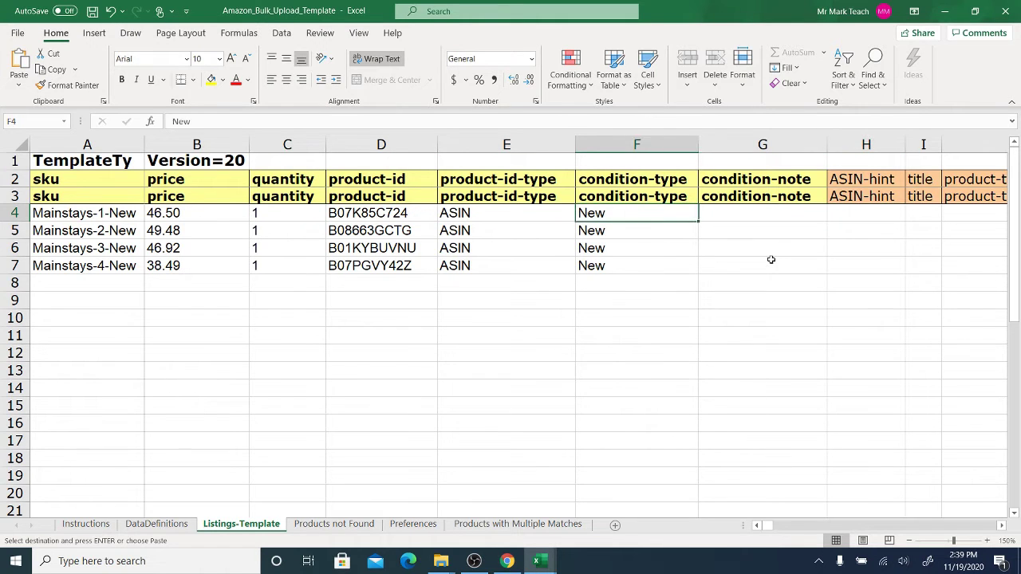
key(Down)
key(Down)
key(Down)
key(Right)
key(Right)
key(Right)
key(Right)
key(Right)
key(Right)
key(Right)
key(Right)
key(Right)
key(Right)
key(Right)
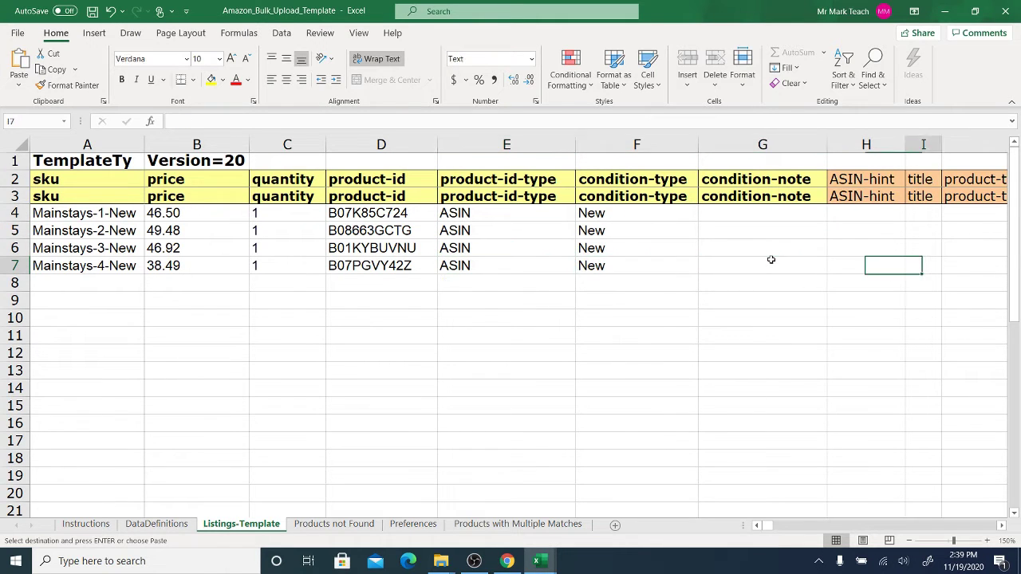
key(Left)
key(Left)
key(Left)
key(Left)
key(Left)
key(Left)
key(Left)
key(Left)
key(Left)
key(Left)
key(Left)
key(Left)
key(Left)
key(Left)
key(Left)
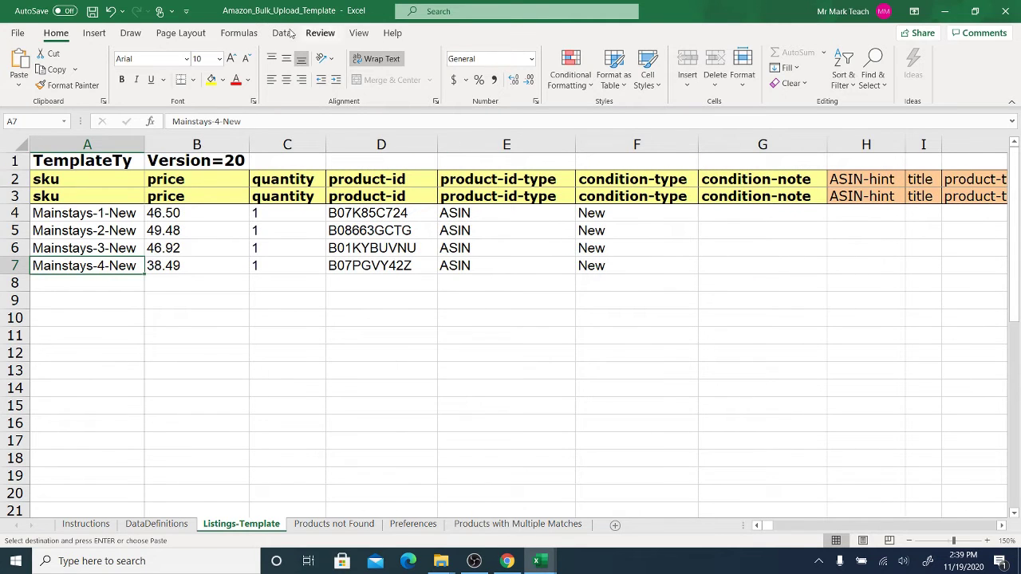
- Save the upload template, then select D3:H6 on the dropshipping workbook's PRODUCTS sheet
click(92, 13)
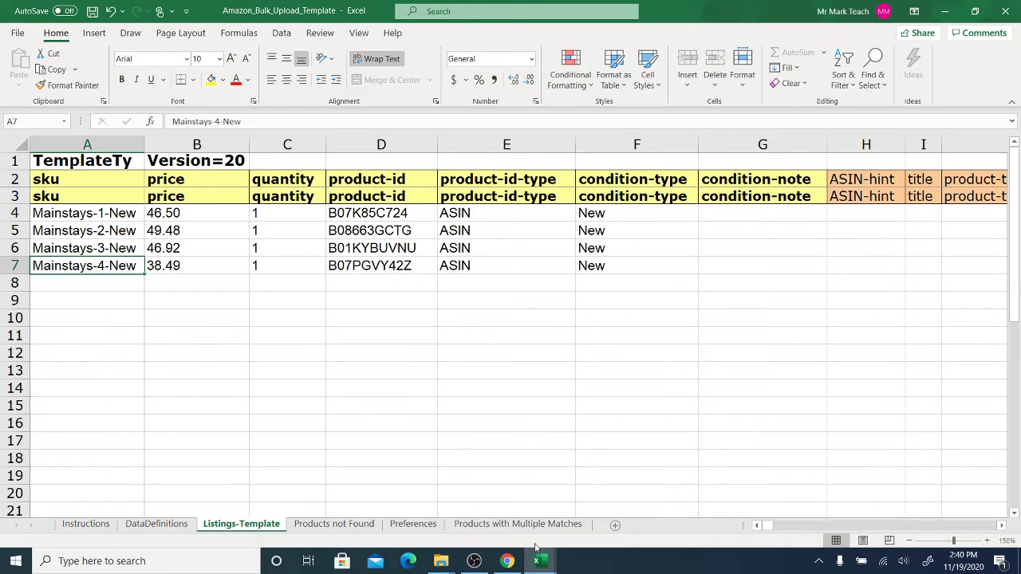
mouse_move(544, 563)
click(465, 498)
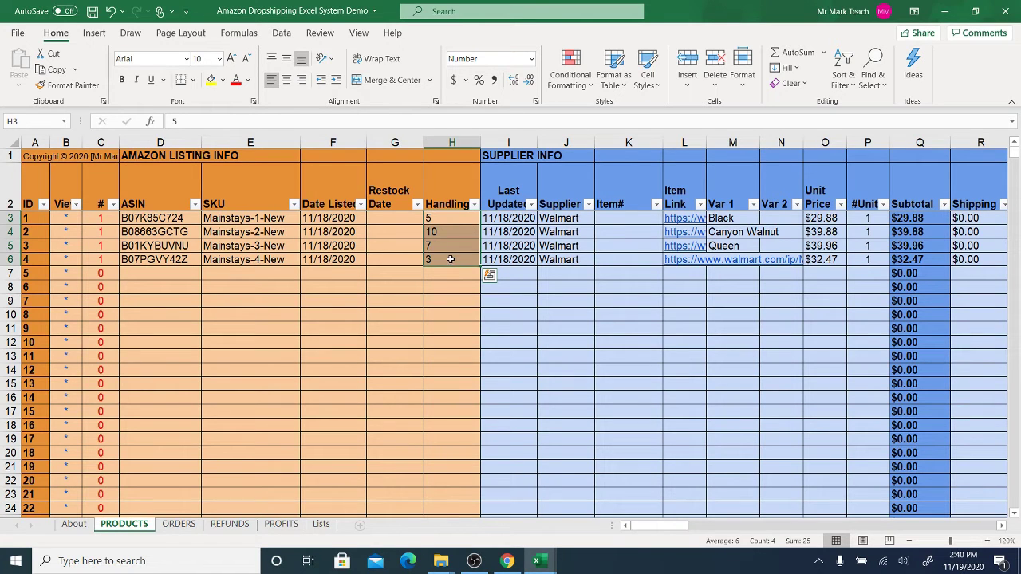
drag(451, 259, 174, 218)
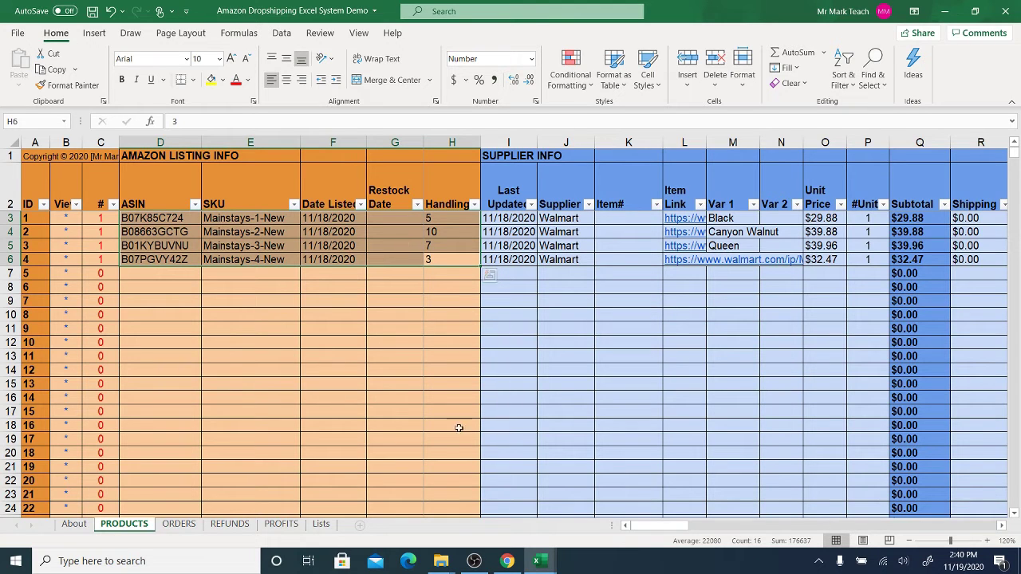
- In Chrome, go to Inventory > Add Products via Upload and open Upload your Inventory File
click(507, 560)
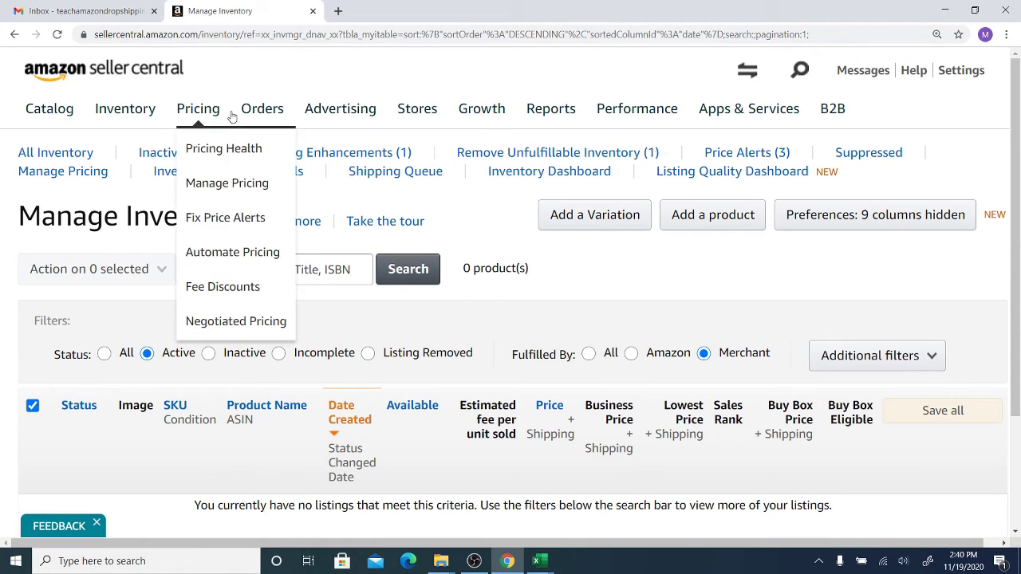
mouse_move(126, 110)
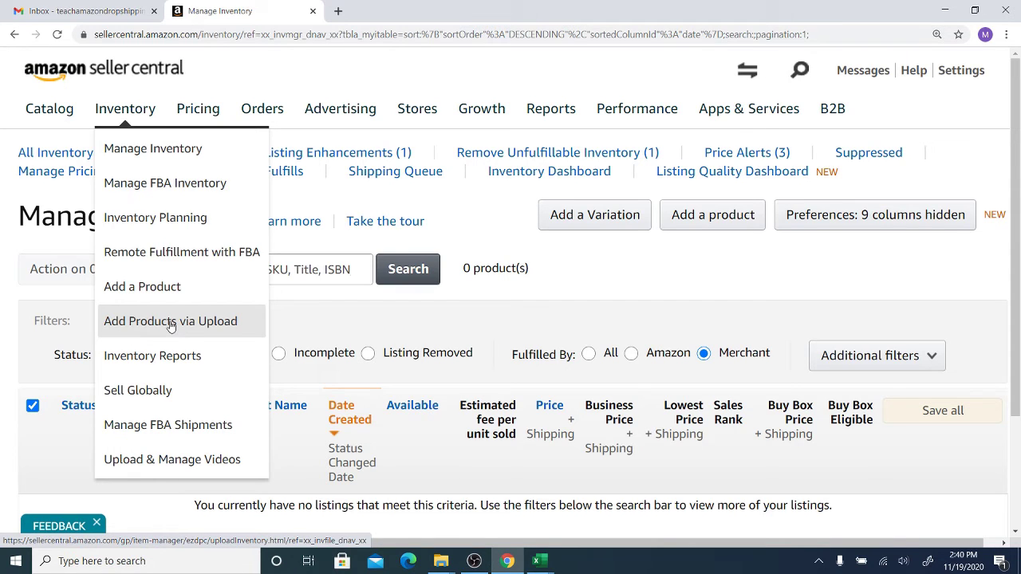
click(169, 322)
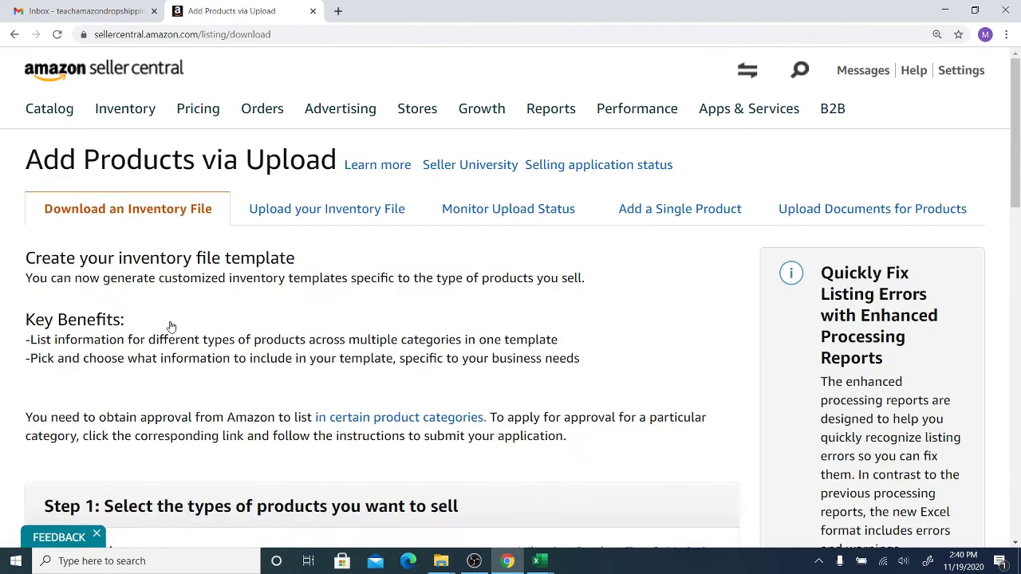
click(311, 217)
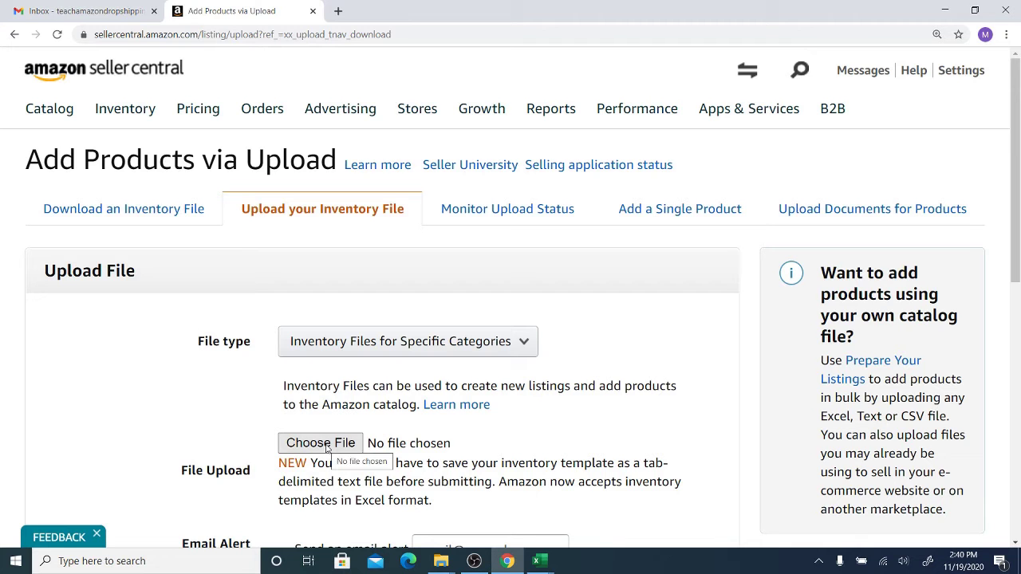
scroll(327, 451, down, 2)
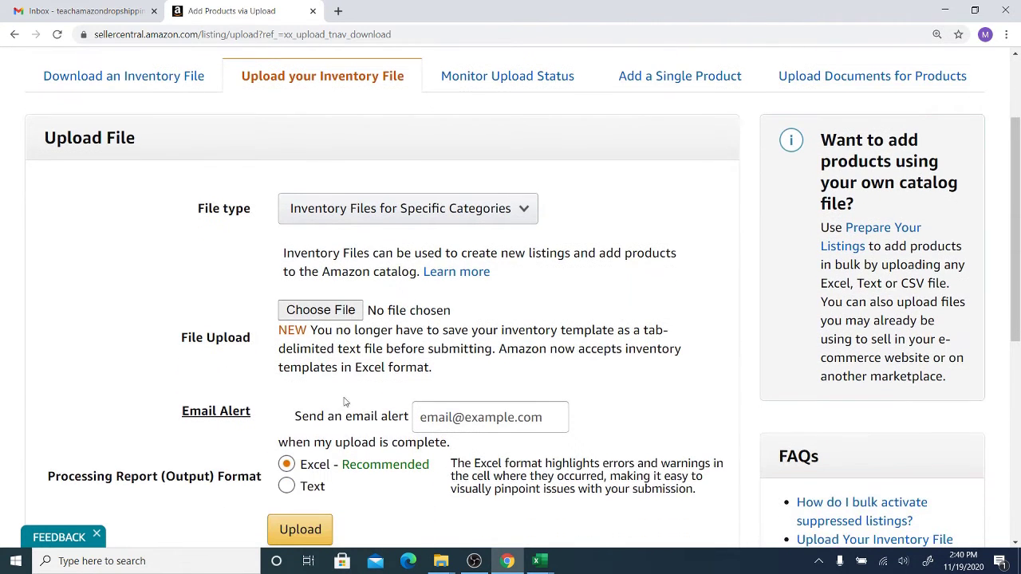
- Attach Amazon_Bulk_Upload_Template as the inventory file to upload
click(340, 310)
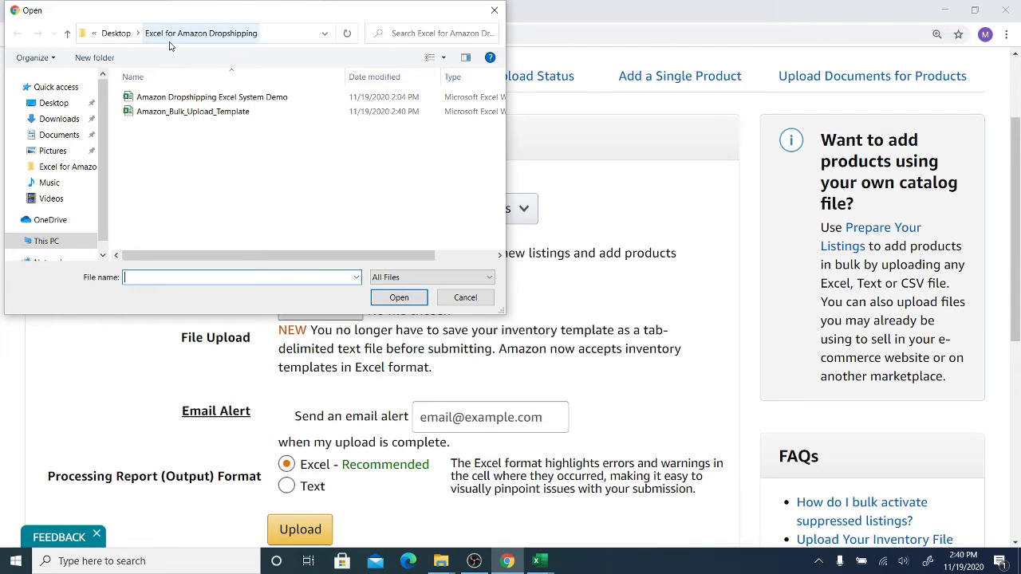
click(194, 111)
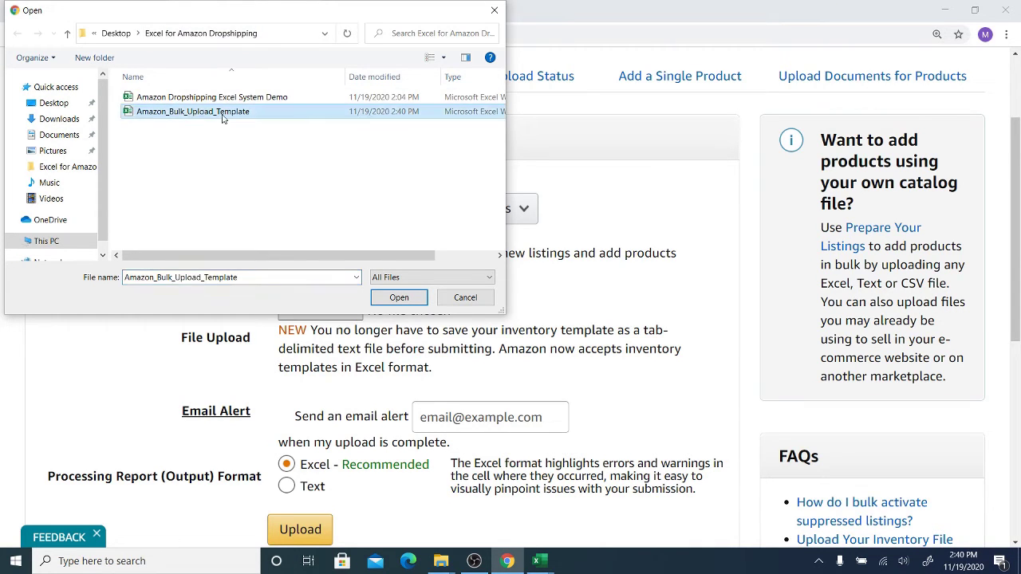
click(390, 301)
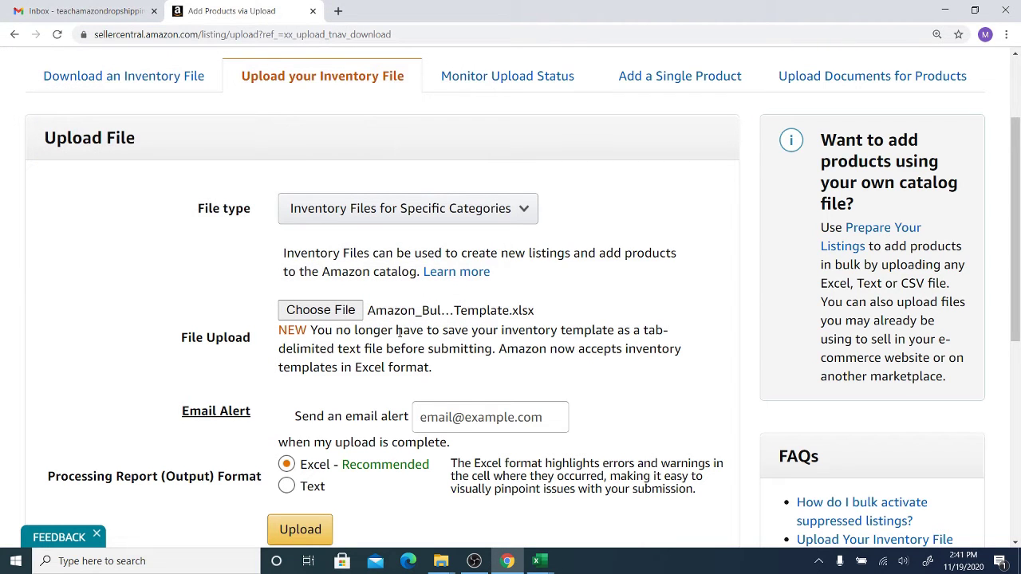
scroll(419, 303, down, 1)
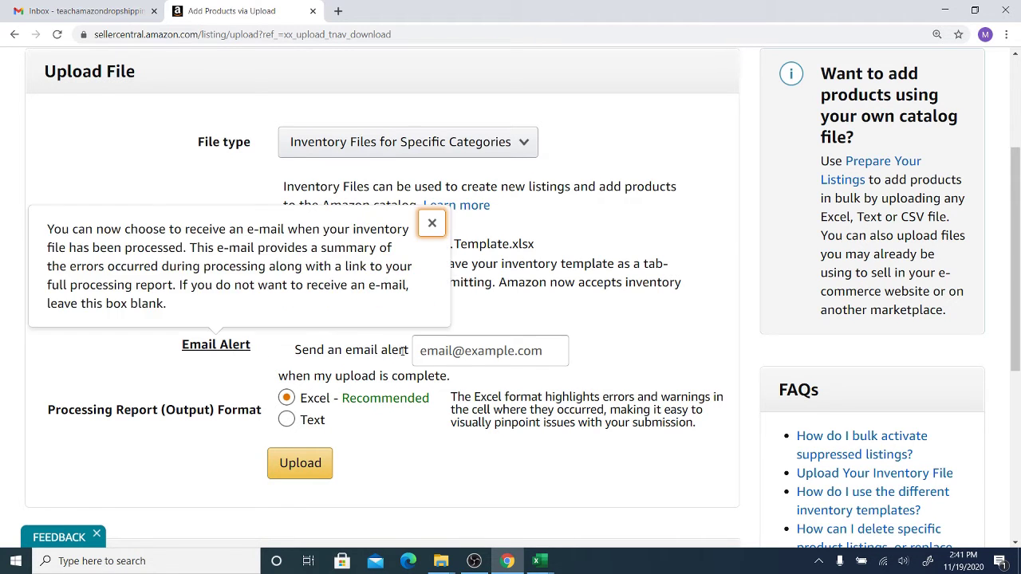
- Enter the alert e-mail address in the Email Alert box and submit the upload
click(462, 351)
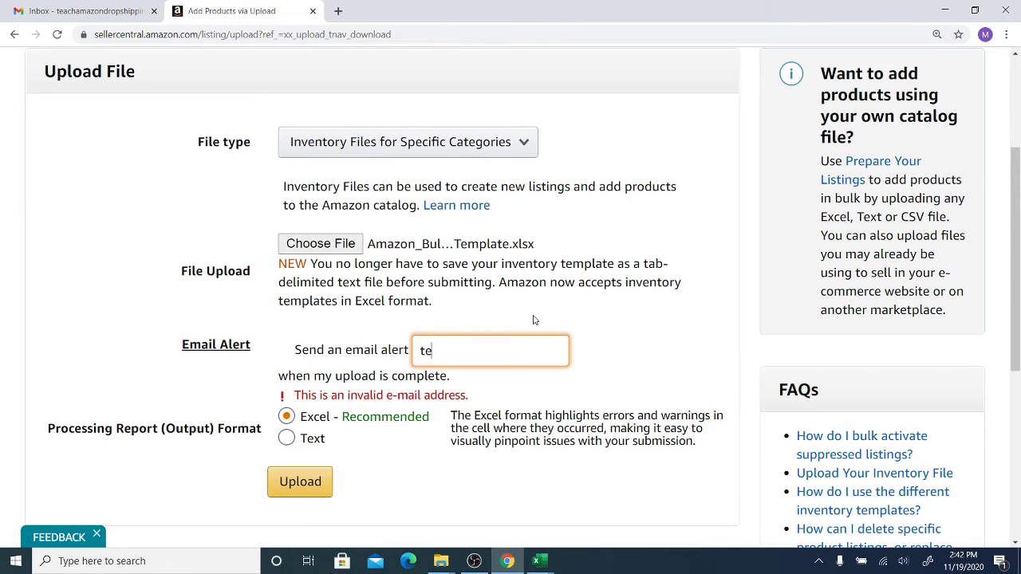
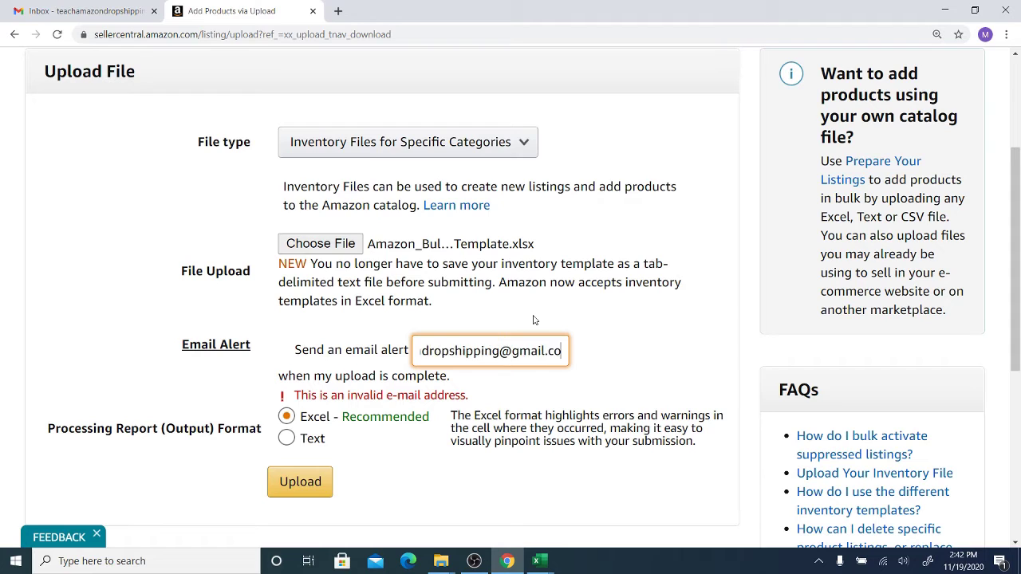
key(ctrl+a)
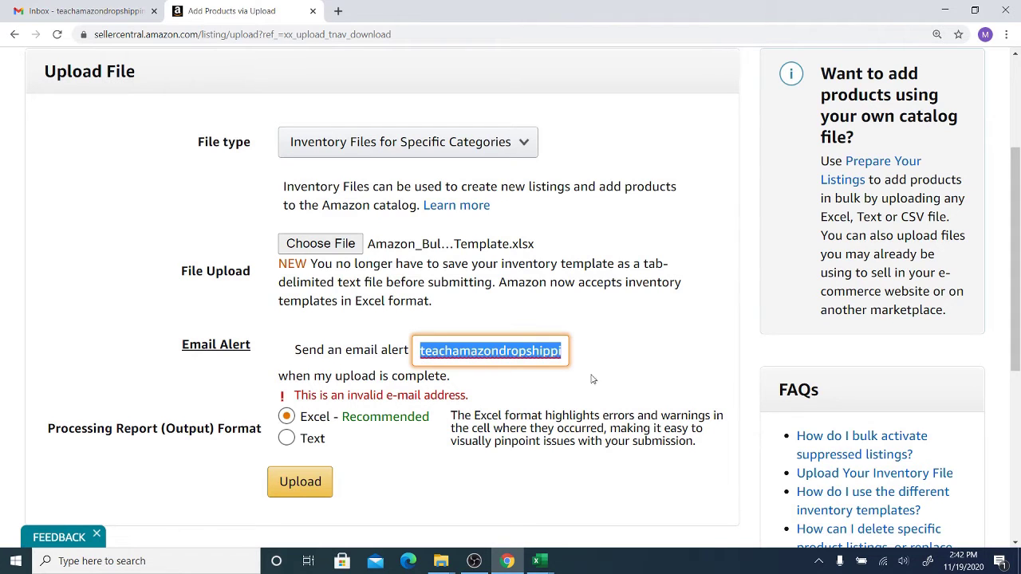
click(592, 379)
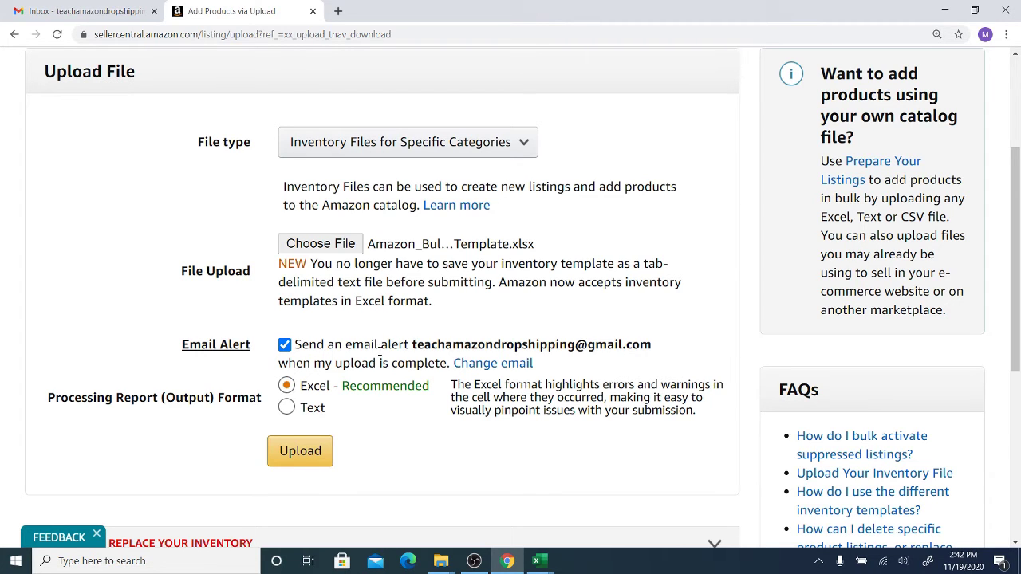
click(311, 454)
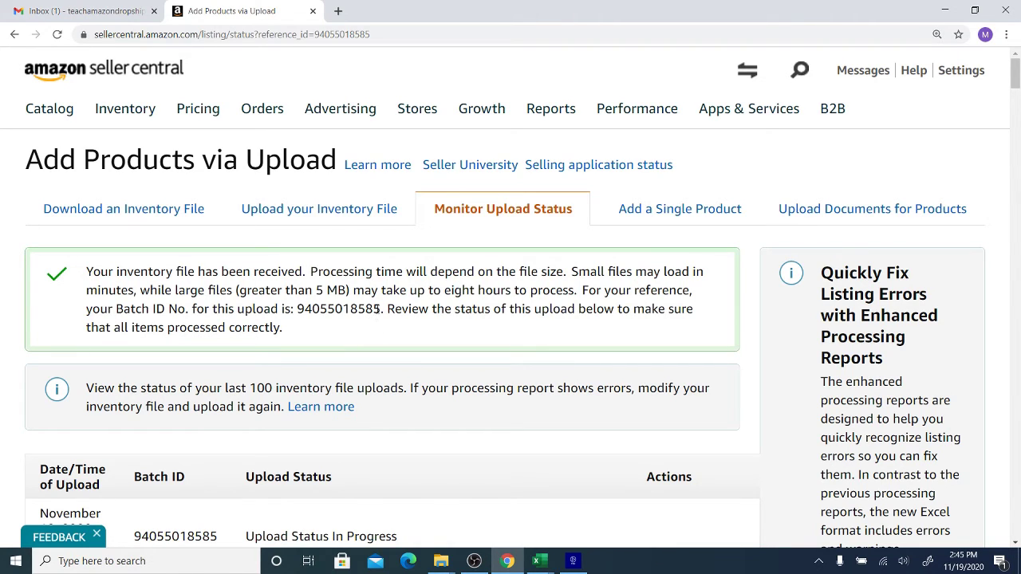
- Refresh Monitor Upload Status and download the latest batch's processing report
scroll(434, 351, down, 1)
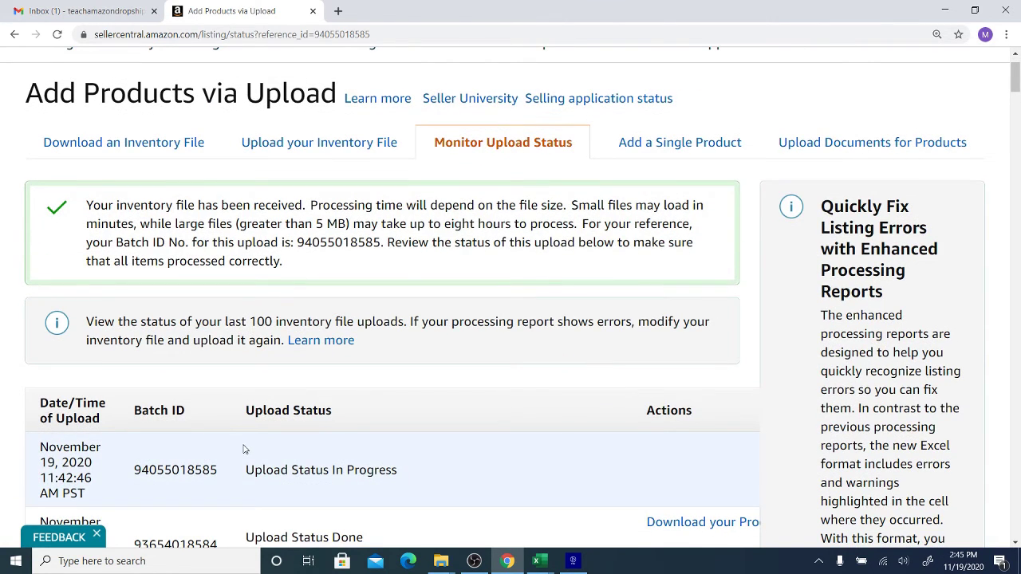
click(58, 34)
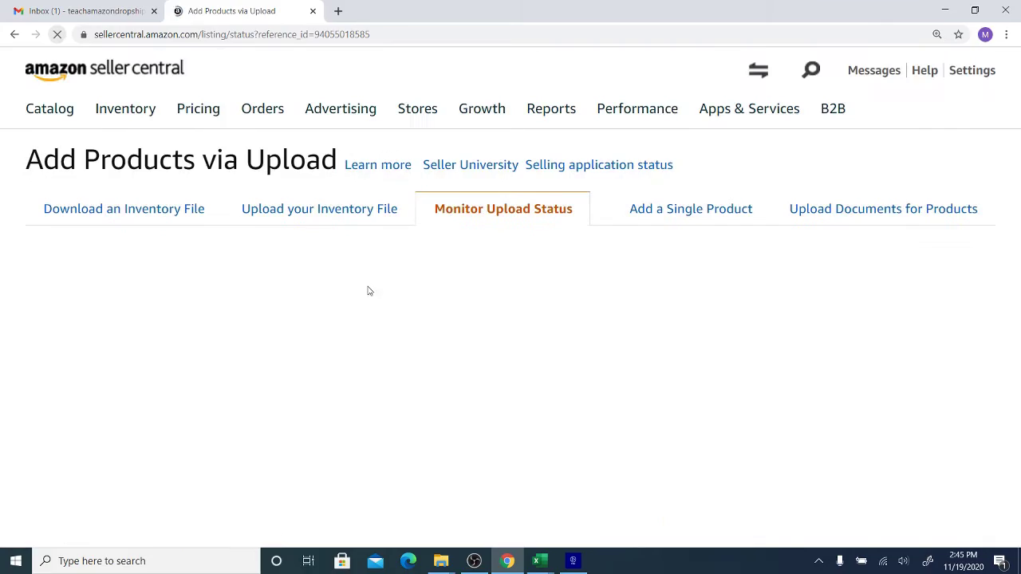
scroll(434, 353, down, 1)
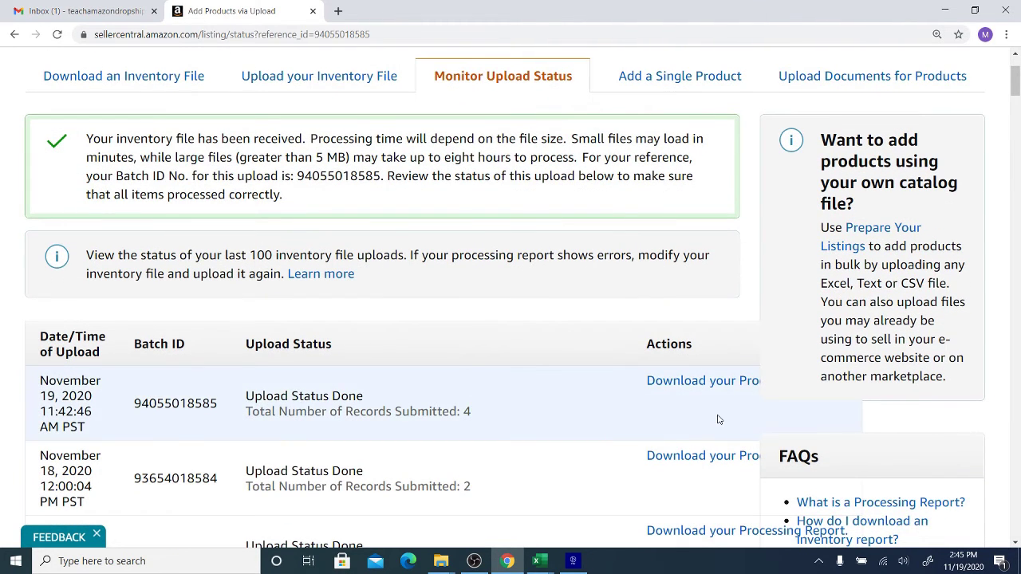
click(674, 389)
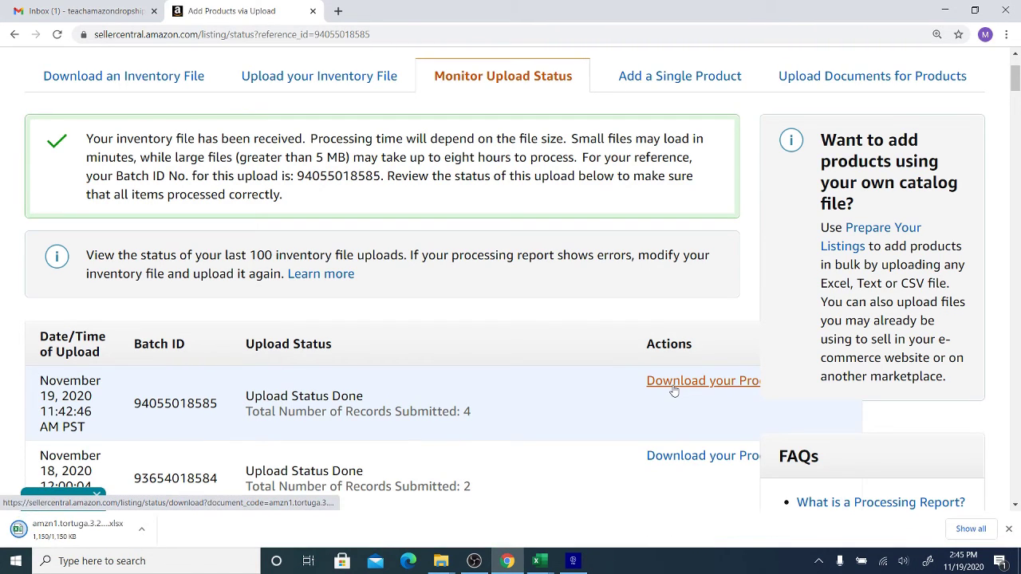
- Review the downloaded processing report (4 processed, 0 errors, 0 warnings), then return to Chrome
click(84, 531)
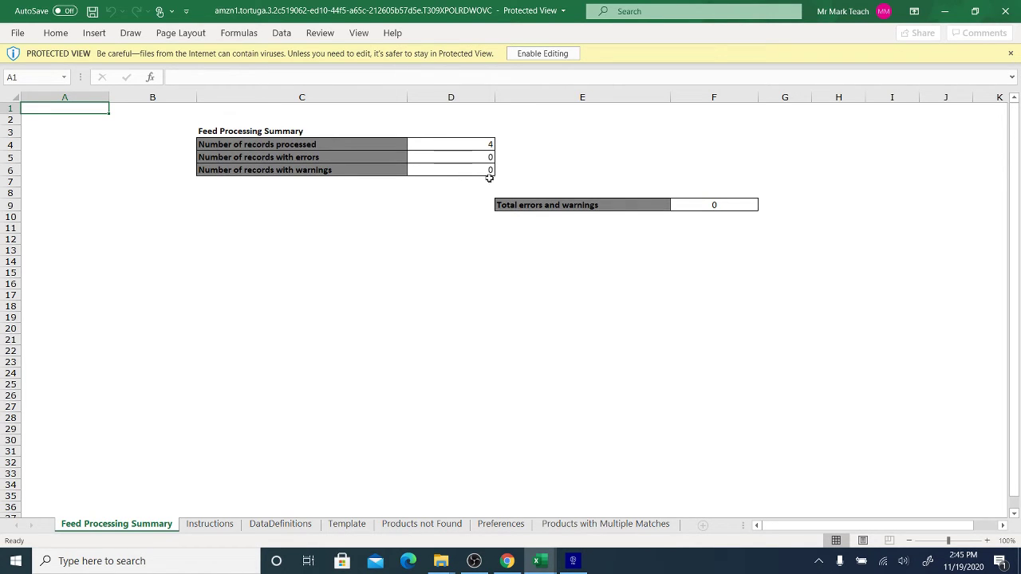
click(507, 560)
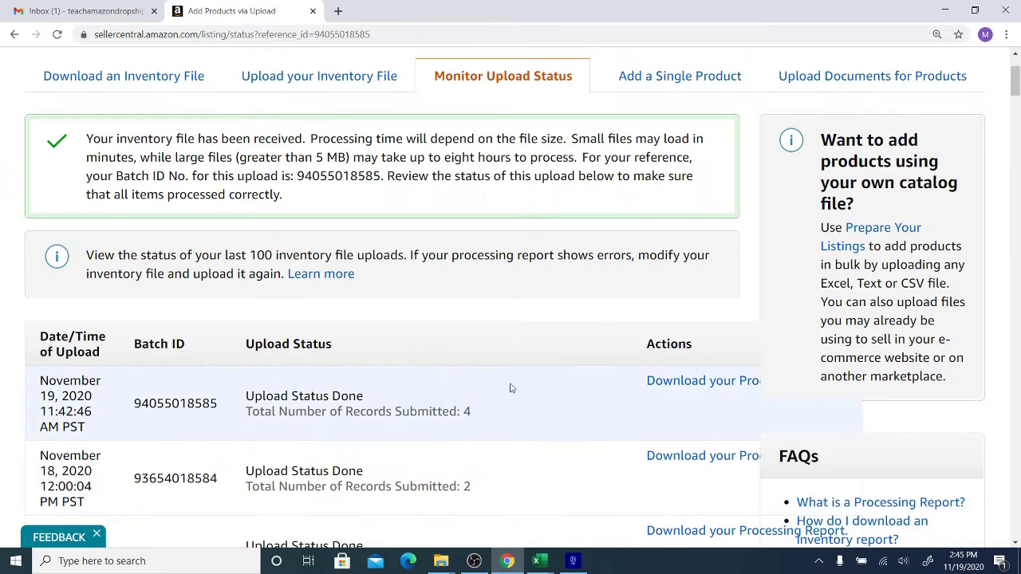
- Open the Amazon Services 'Processing of your product listings' email from the Gmail inbox
click(90, 10)
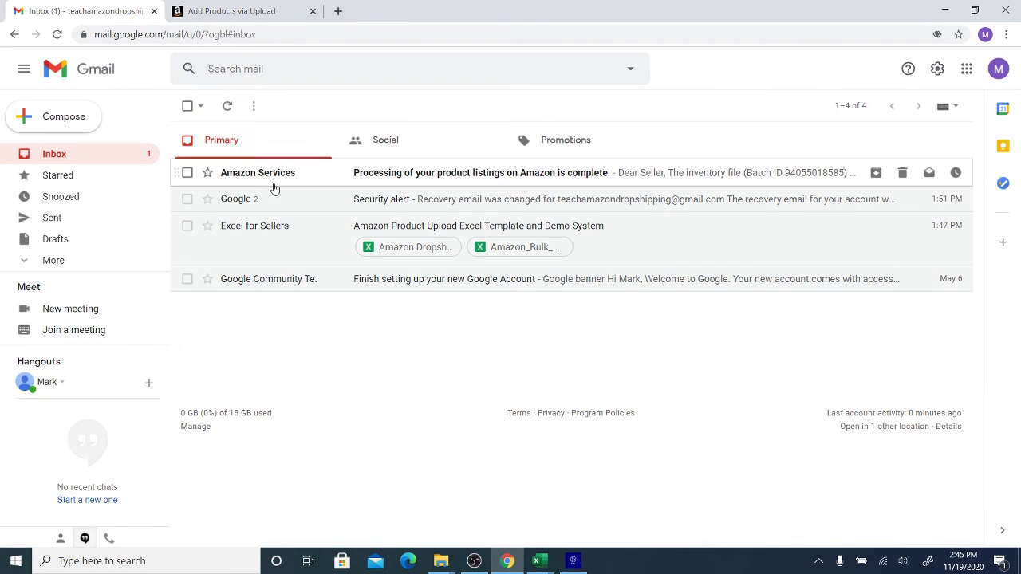
click(272, 183)
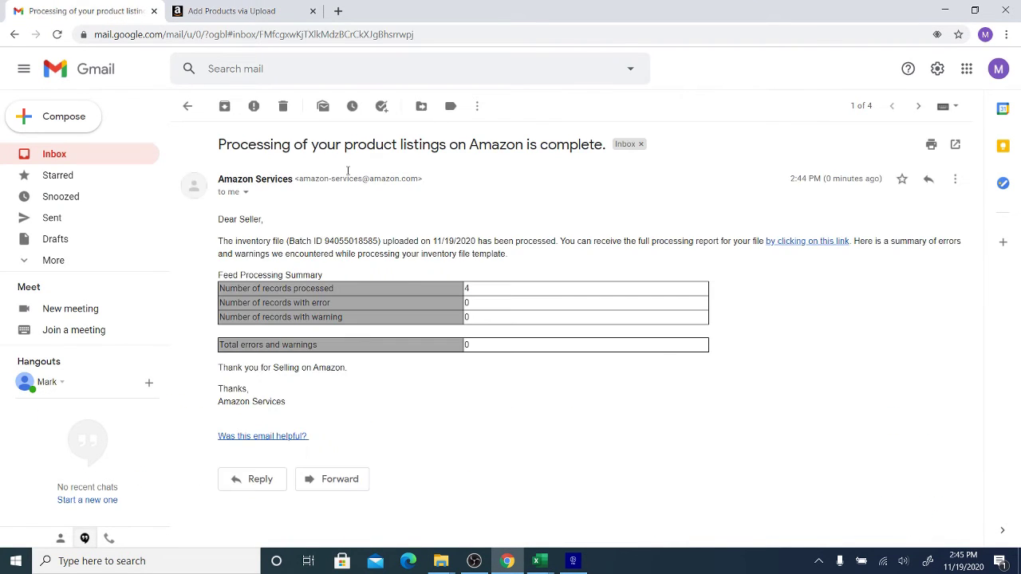
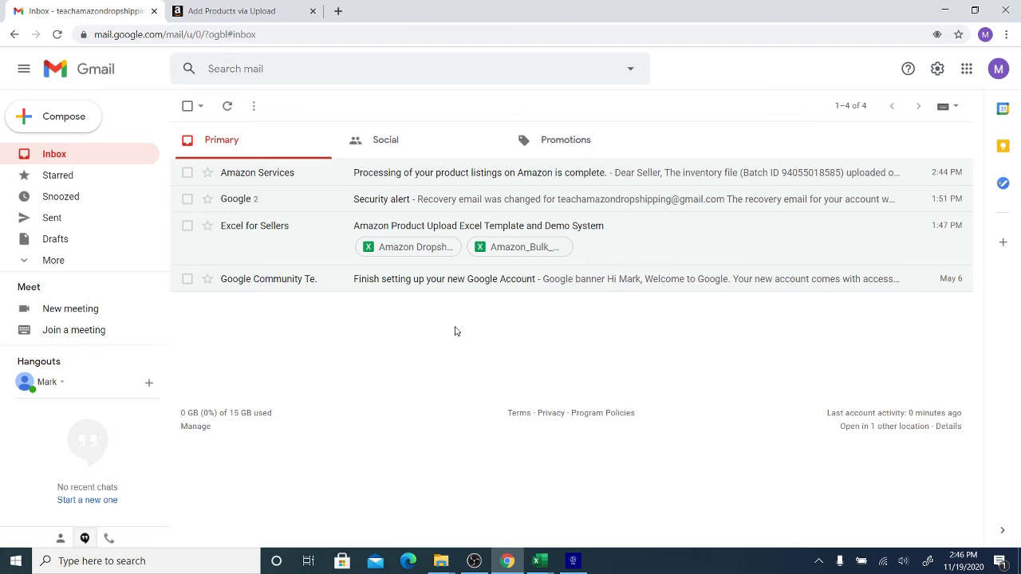
- Bring up the list of open spreadsheet windows from the taskbar
click(539, 560)
- In the Amazon bulk upload template, clear the four prices in B4:B7
click(563, 497)
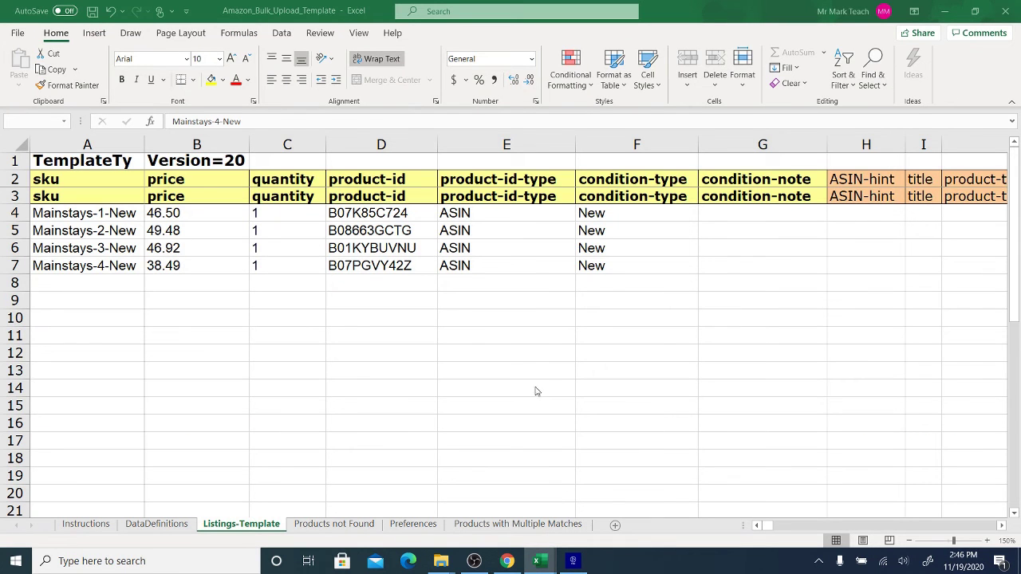
drag(292, 213, 294, 262)
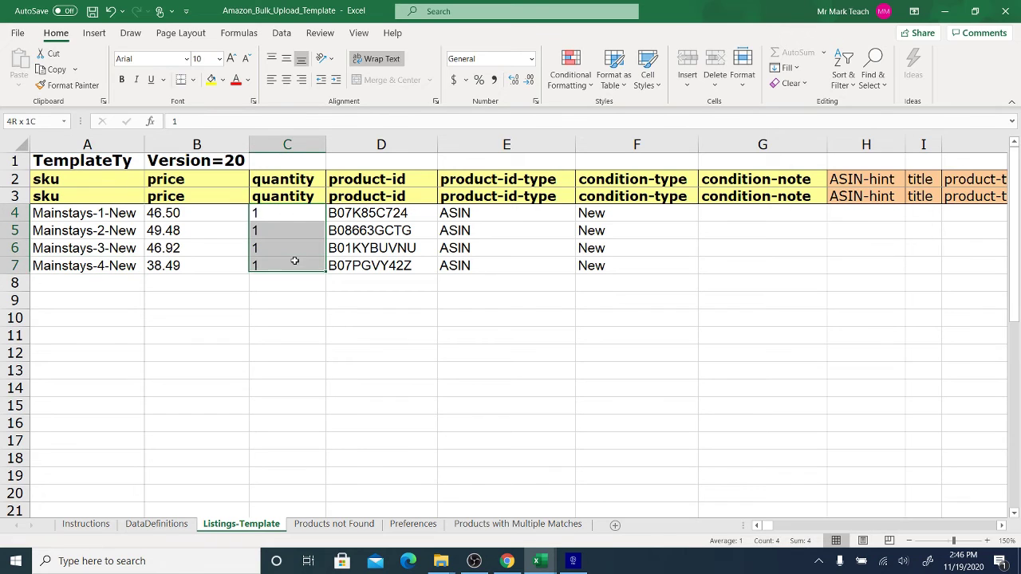
drag(212, 212, 214, 231)
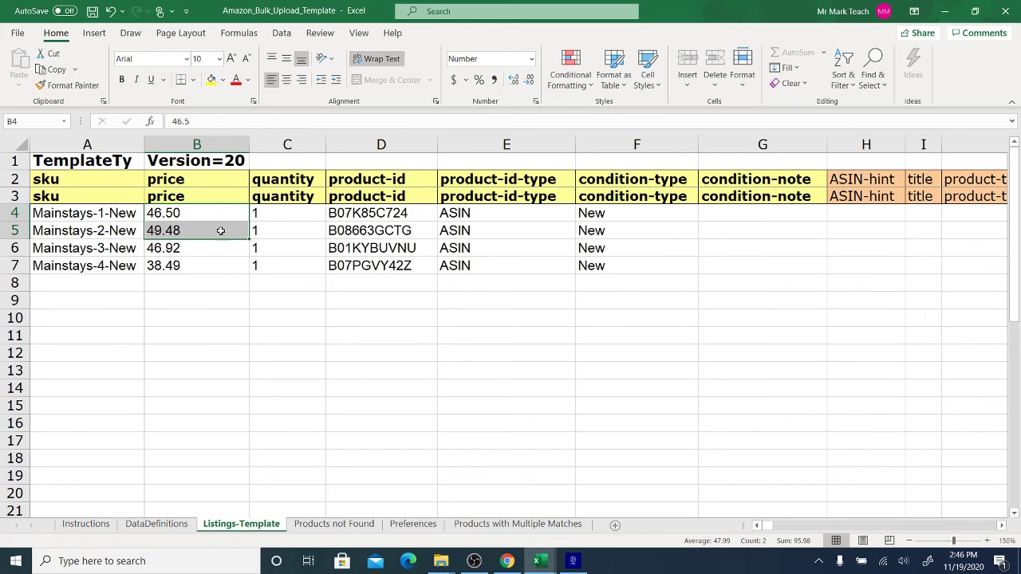
drag(308, 212, 299, 260)
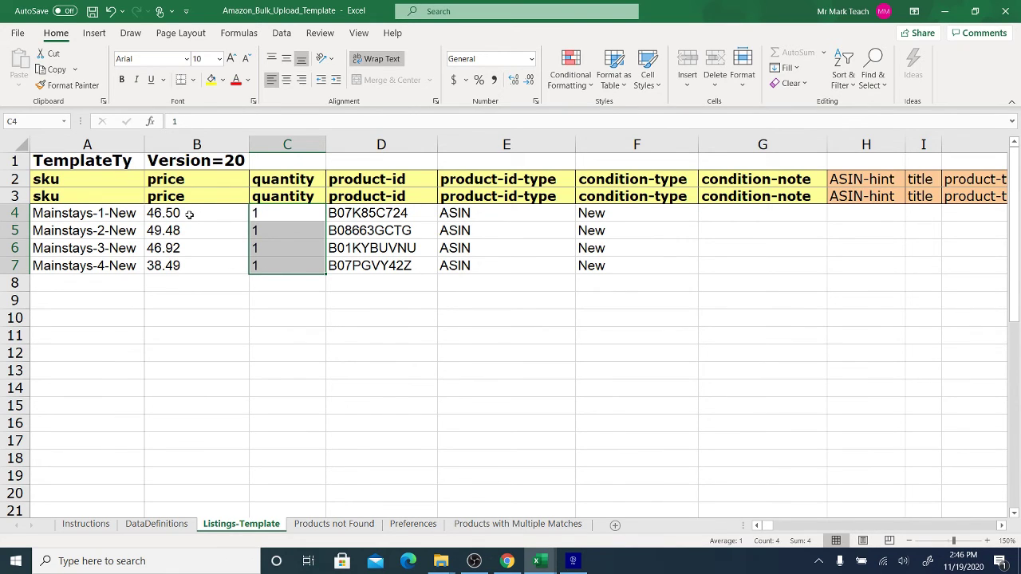
drag(190, 213, 189, 266)
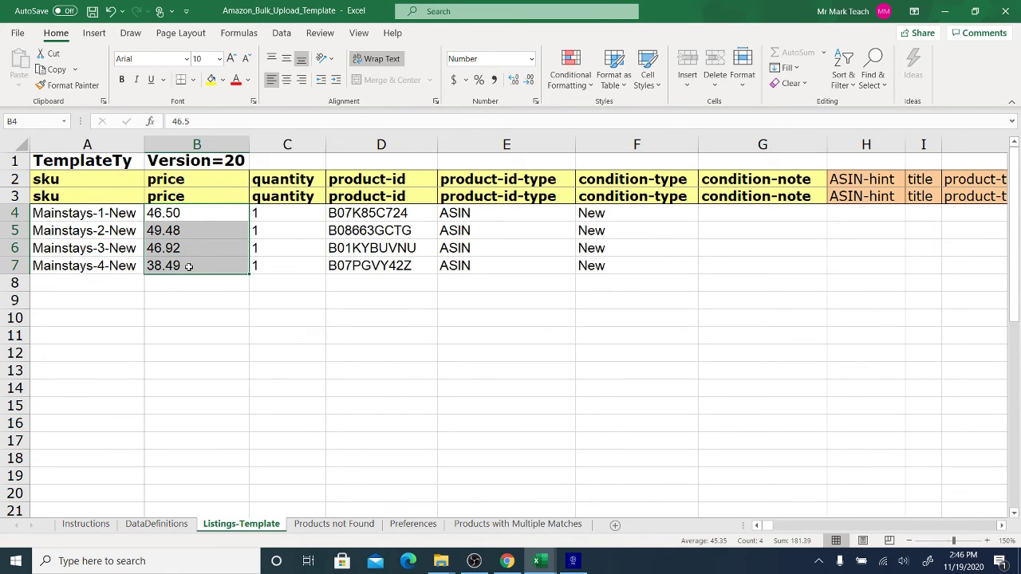
key(Delete)
- Set quantity 2 for Mainstays-1-New (C4) and 3 for Mainstays-3-New, then select the SKUs
click(288, 210)
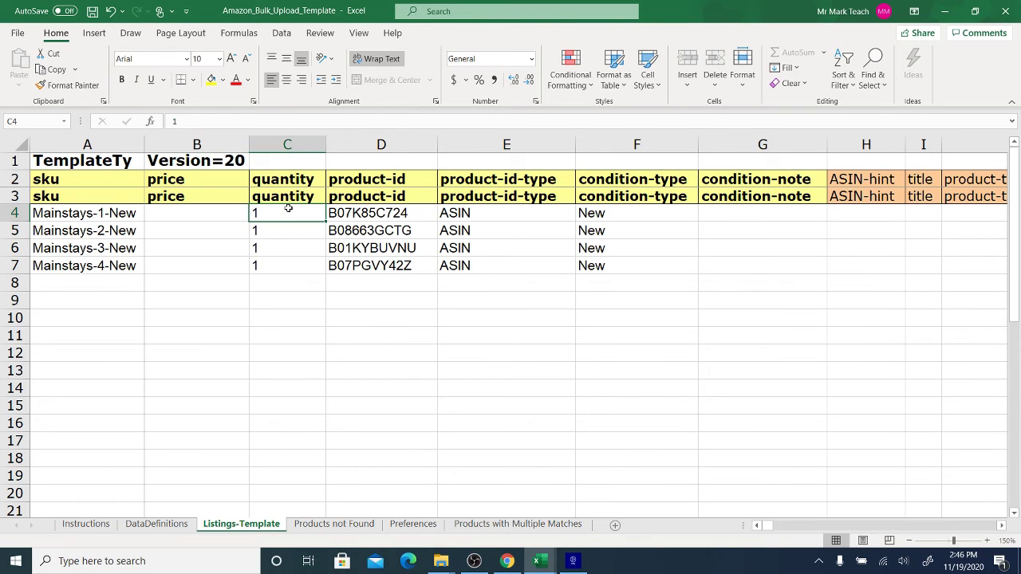
text(2)
key(Return)
key(Return)
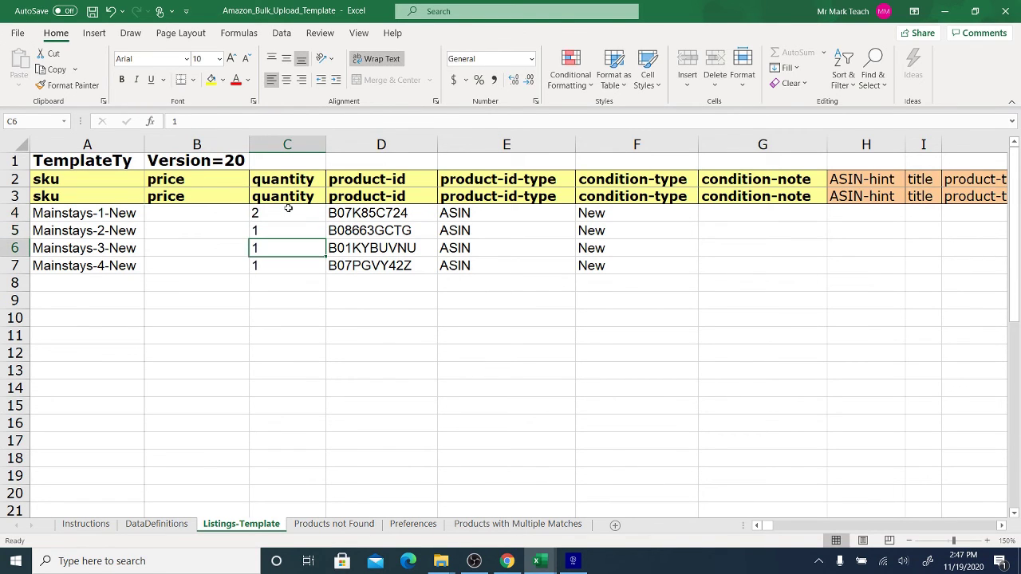
text(3)
key(Return)
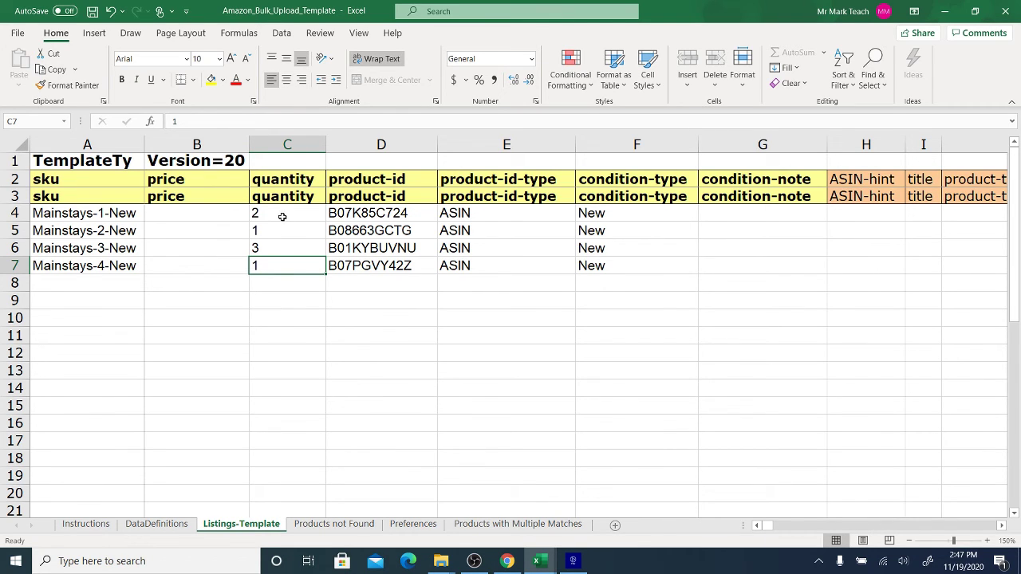
drag(102, 216, 96, 264)
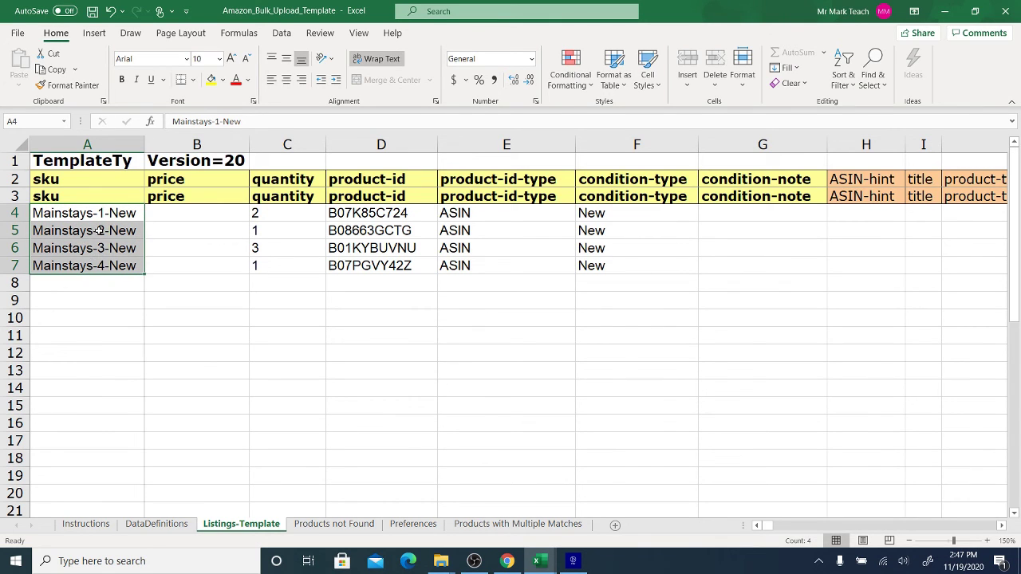
drag(193, 214, 189, 264)
drag(285, 215, 280, 275)
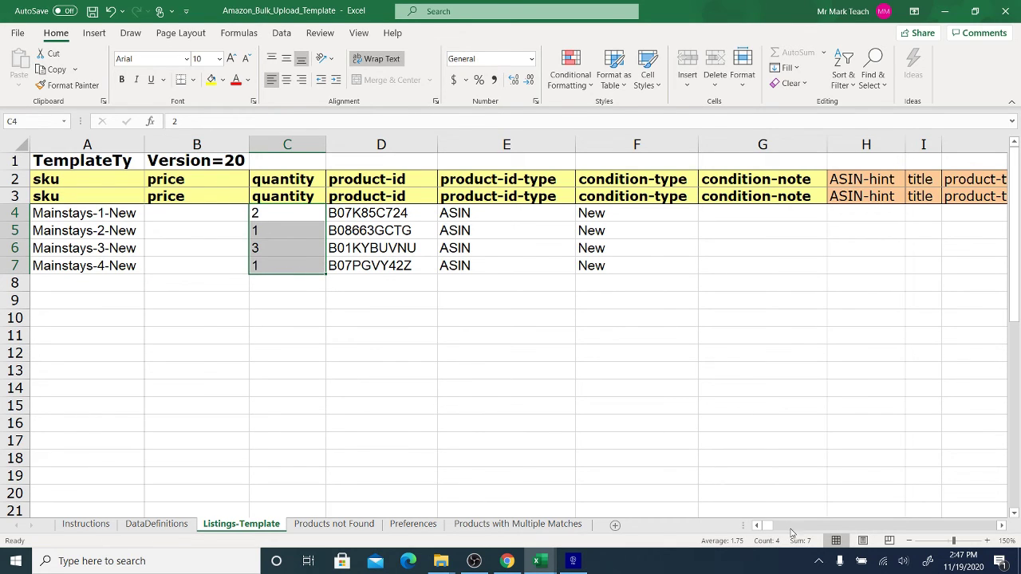
drag(767, 528, 763, 528)
drag(278, 210, 284, 260)
drag(191, 209, 198, 262)
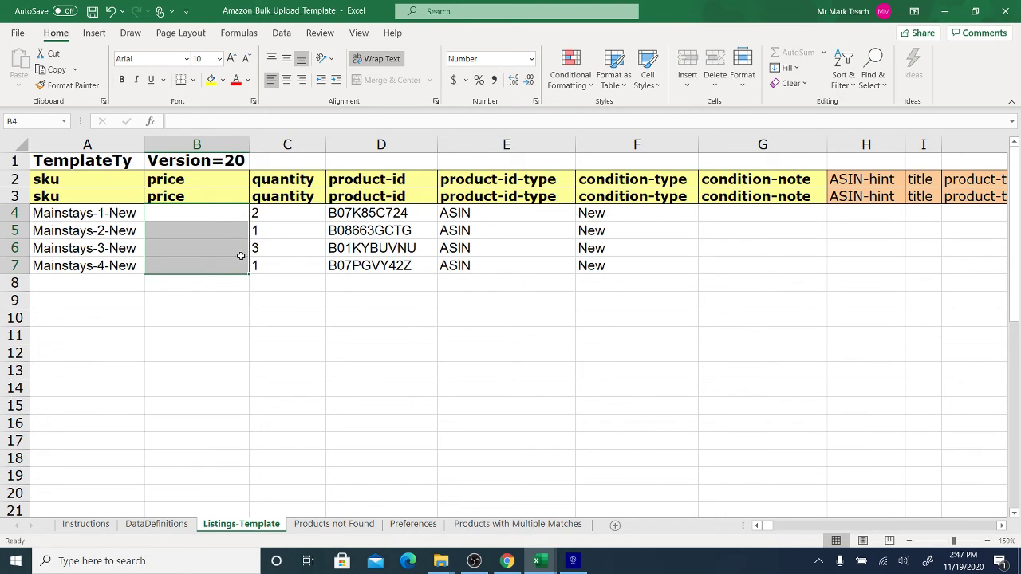
drag(205, 212, 198, 270)
drag(291, 213, 301, 266)
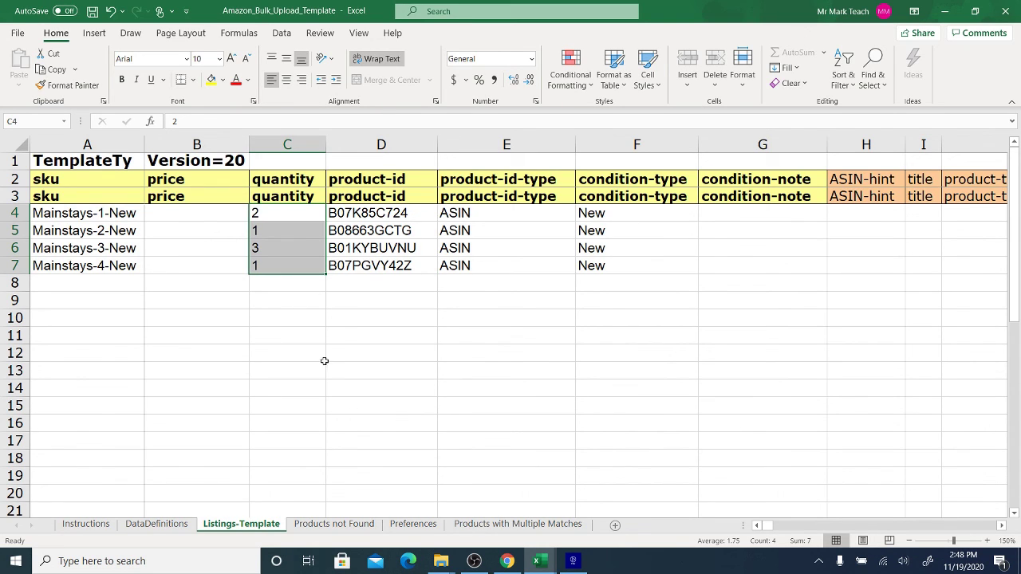
click(538, 561)
- In the Amazon Dropshipping Excel System Demo workbook, select Handling values H3:H6 (5, 10, 7, 3)
click(422, 521)
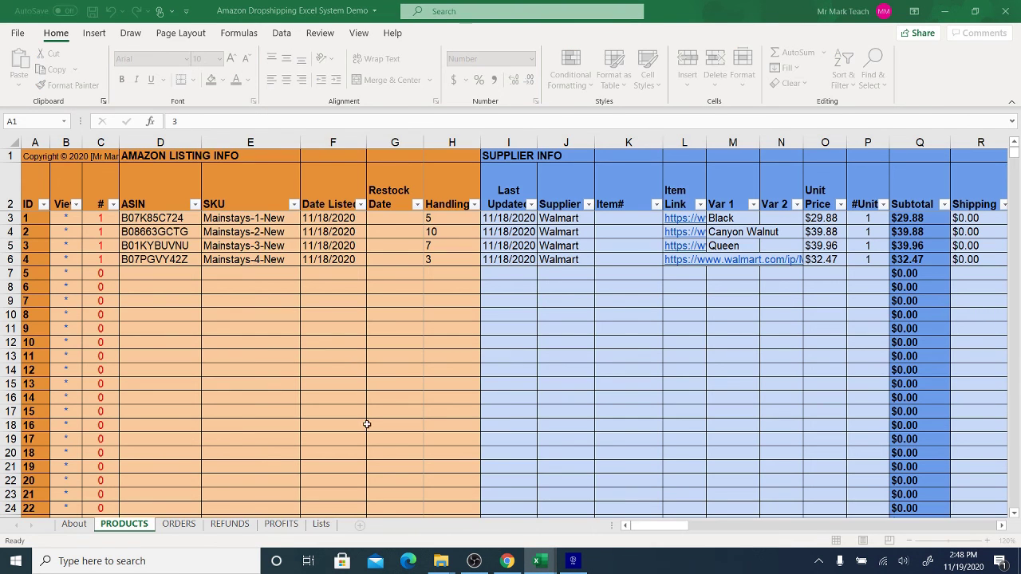
click(452, 220)
drag(451, 220, 448, 262)
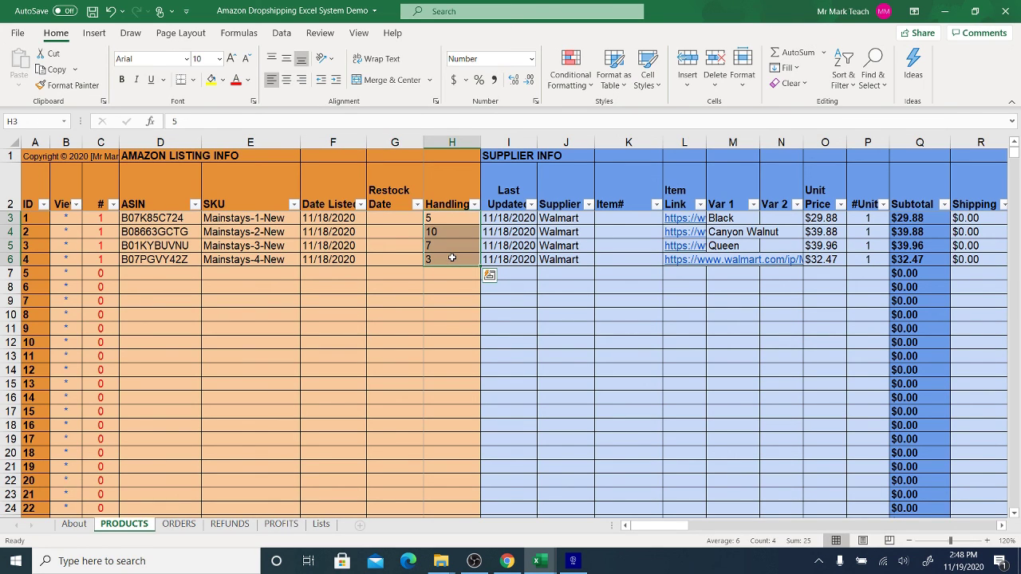